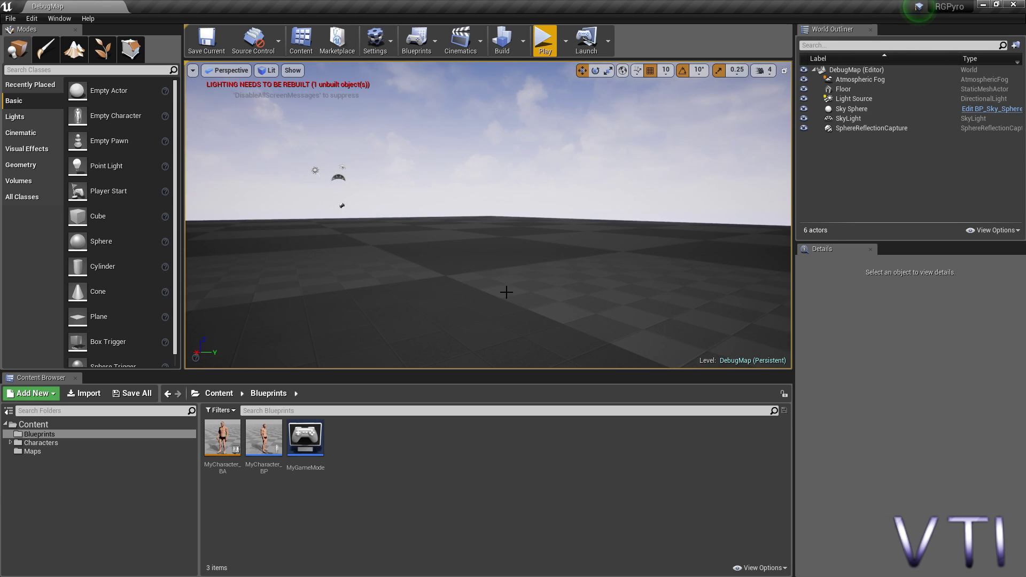
- Open MyCharacter_BP and show its 3D Viewport preview
right_click_drag(491, 298, 491, 297)
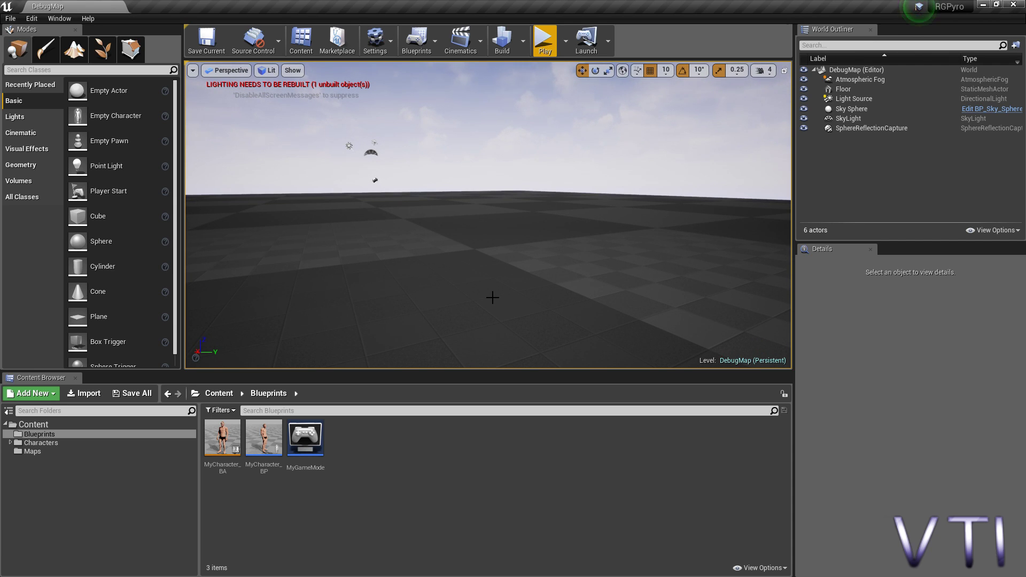
right_click_drag(491, 297, 490, 297)
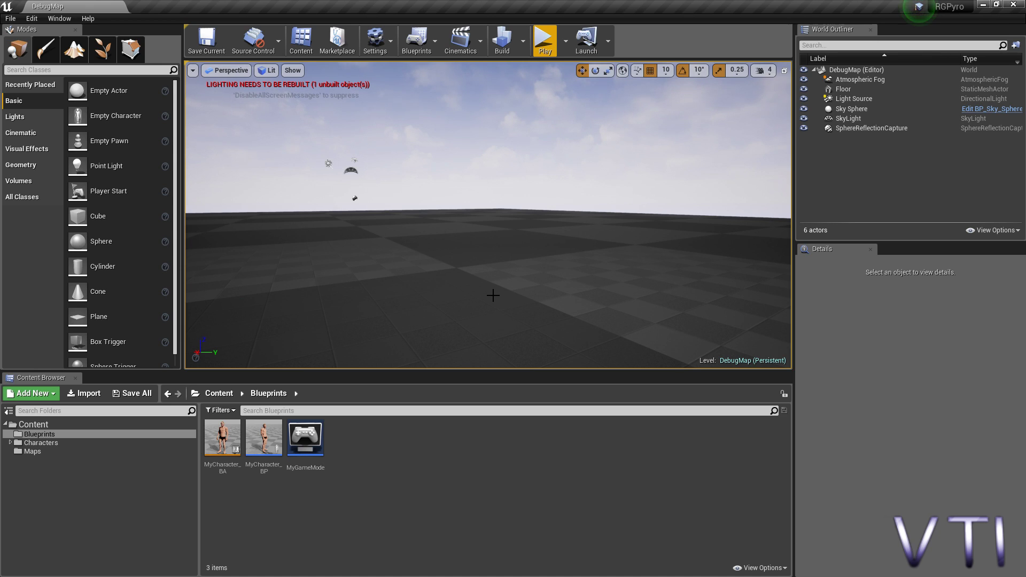
right_click_drag(490, 298, 490, 297)
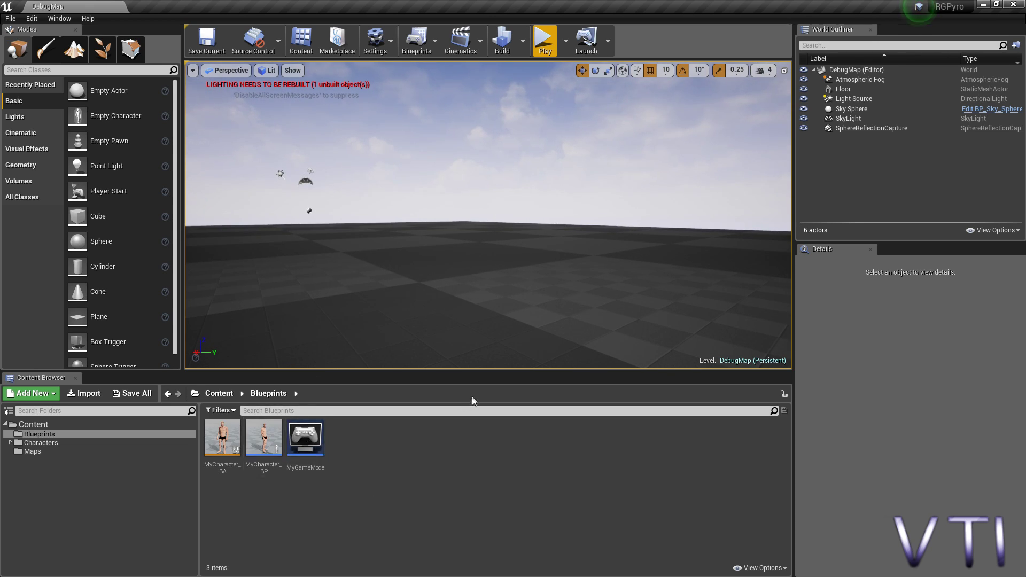
right_click_drag(510, 305, 510, 304)
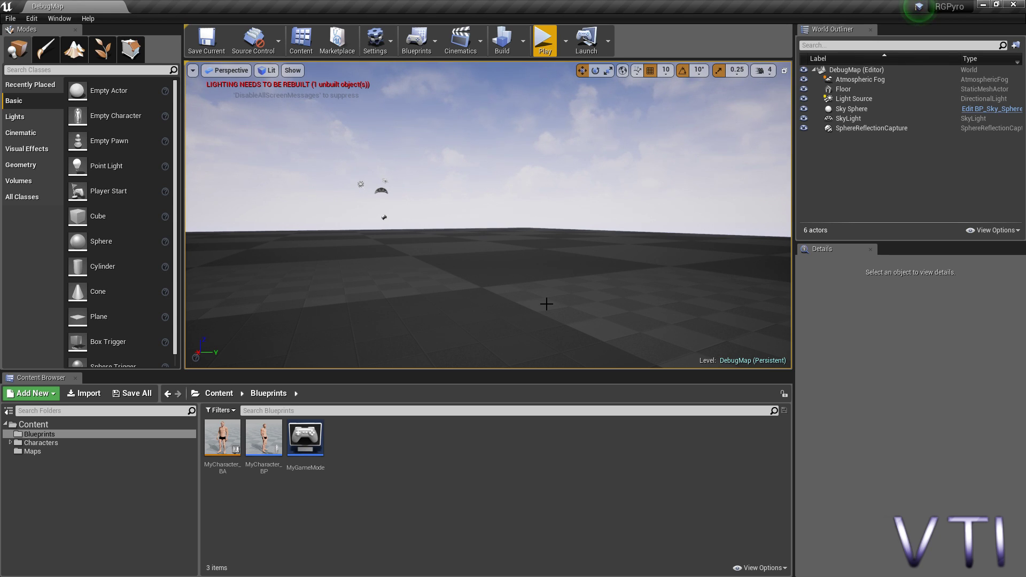
right_click_drag(510, 305, 511, 305)
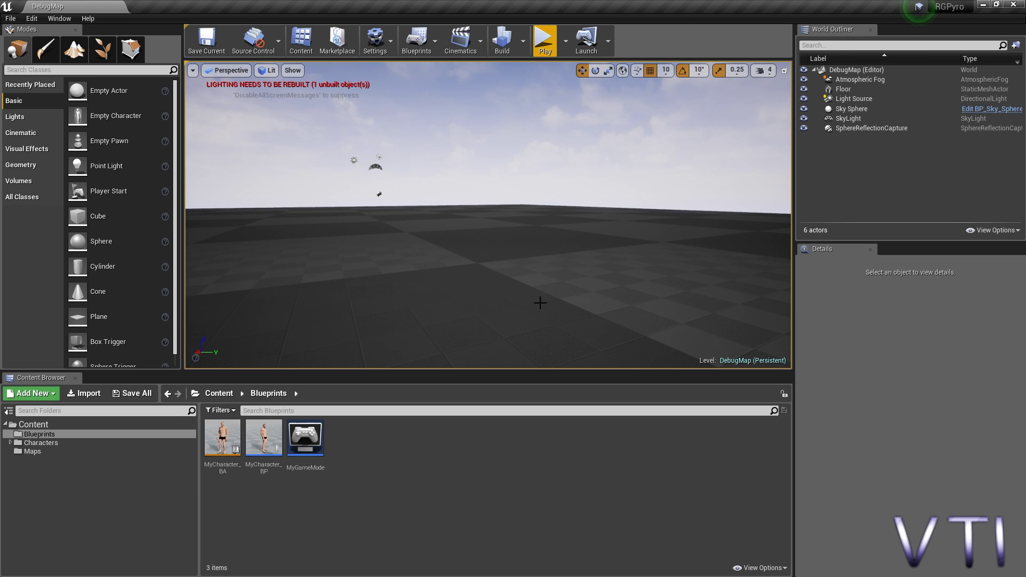
mouse_move(540, 303)
right_mouse_down()
mouse_move(525, 300)
mouse_move(525, 289)
mouse_move(526, 304)
right_mouse_up()
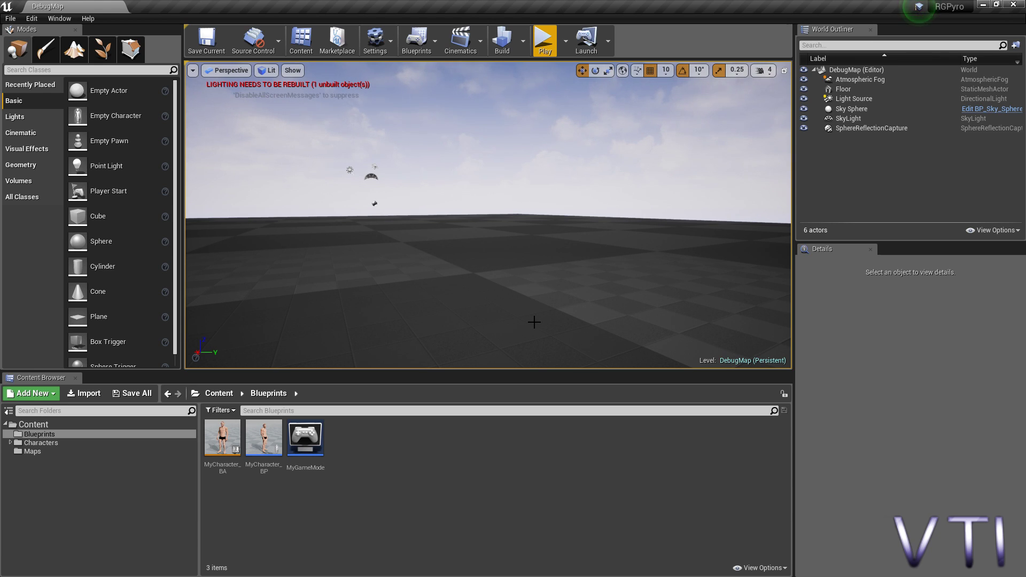
right_click_drag(534, 322, 512, 330)
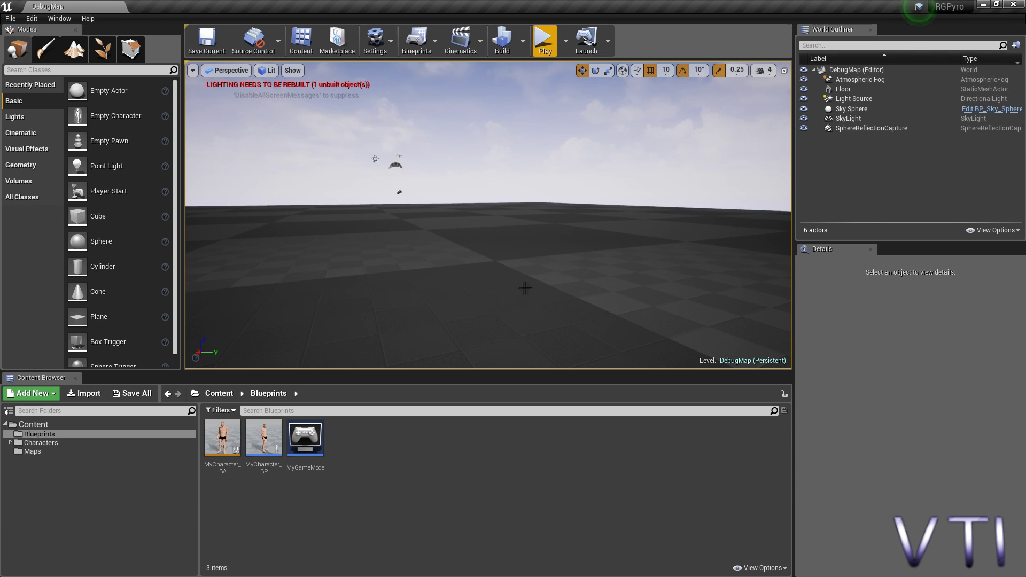
mouse_move(265, 447)
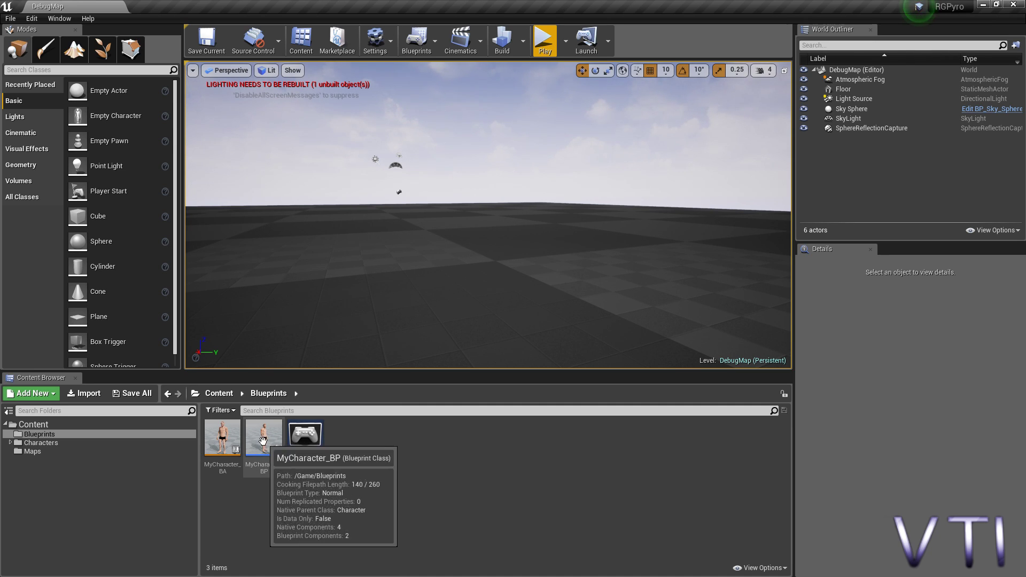
double_click(266, 447)
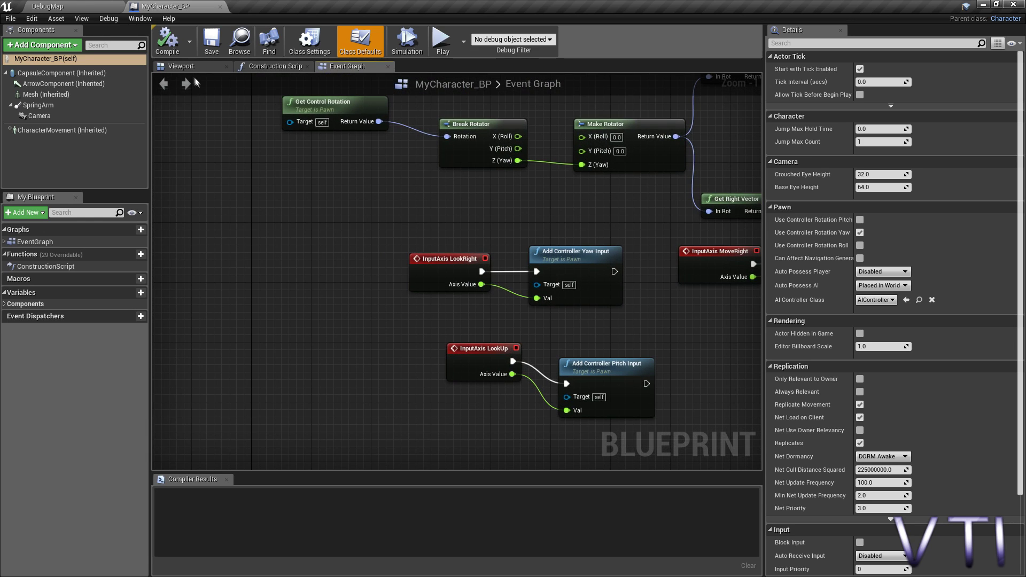
left_click(185, 67)
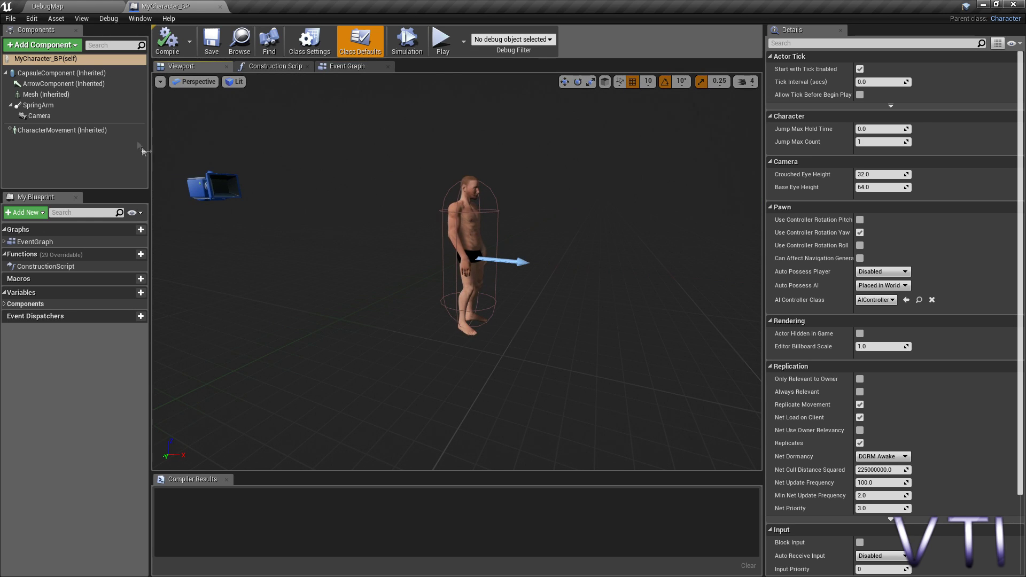
- Add a new Camera component to the character named FPCam
left_click(37, 46)
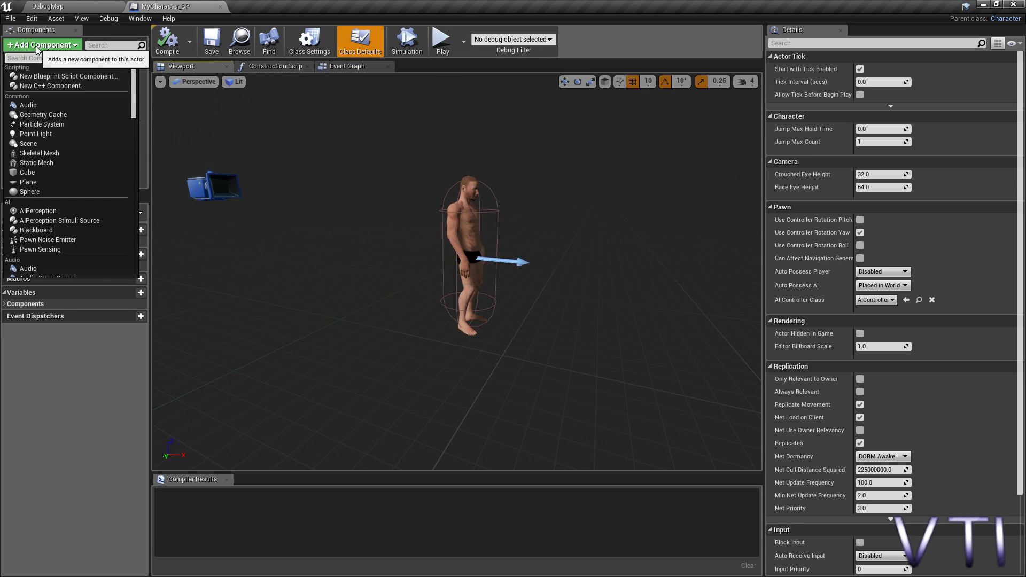
type("ca")
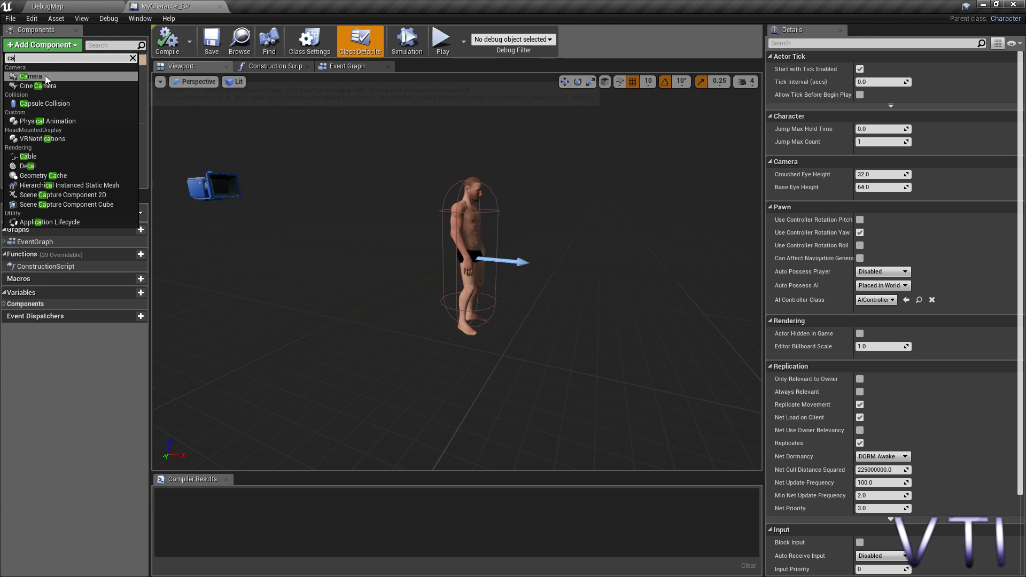
left_click(47, 76)
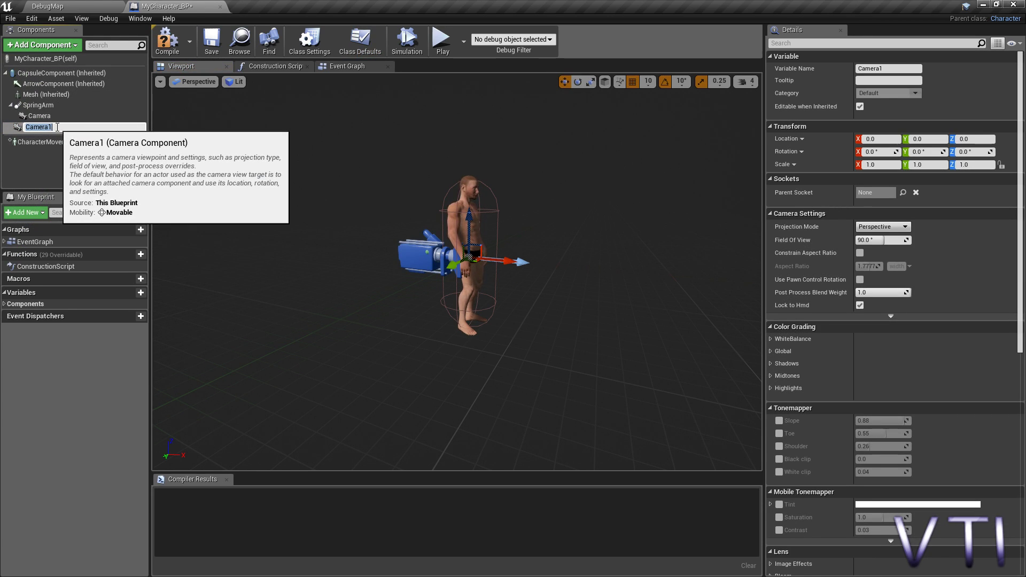
type("FPCam")
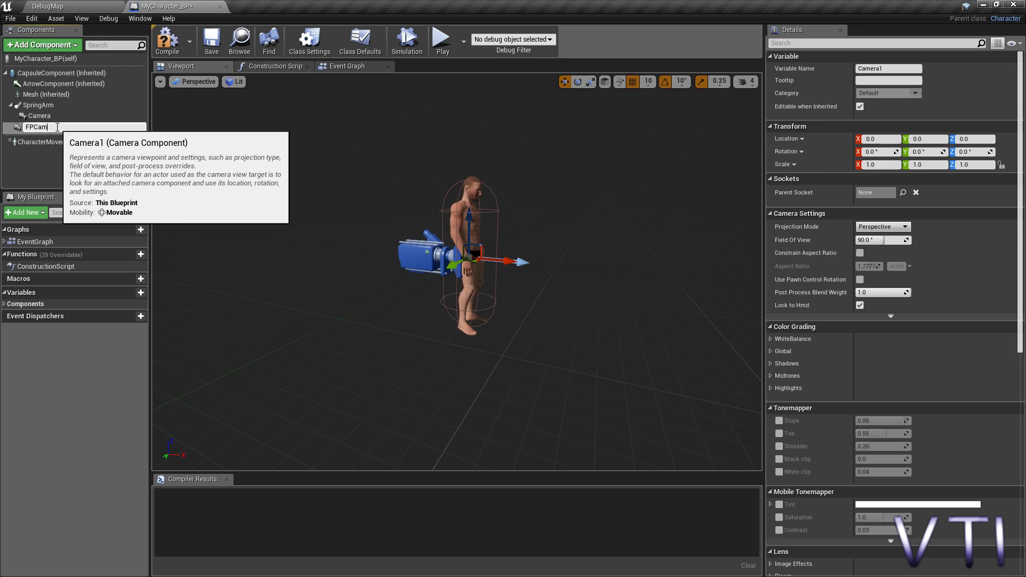
key("Return")
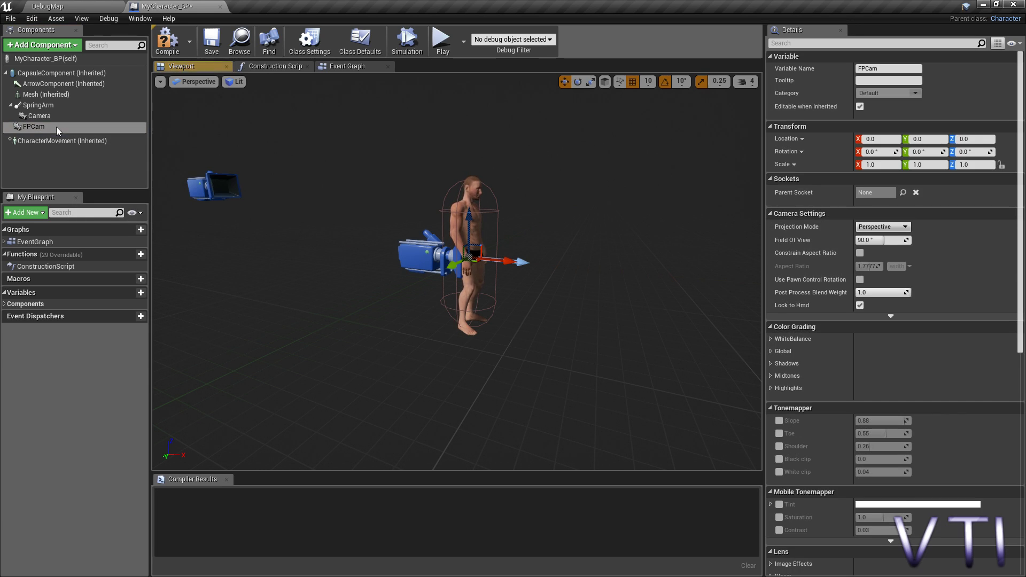
- Rename the existing Camera to TPCam and drag FPCam under the Mesh
left_click(41, 116)
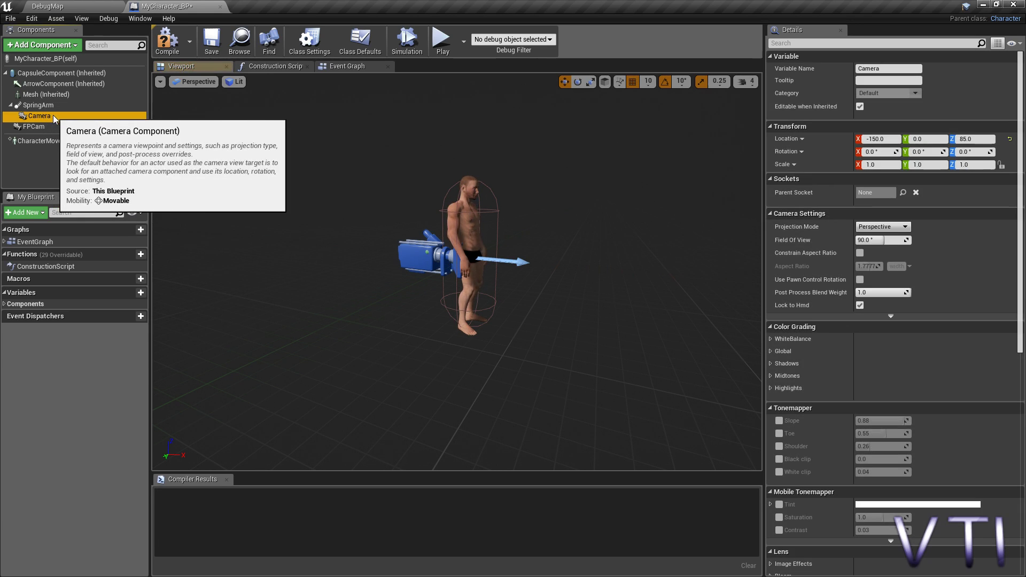
left_click(75, 117)
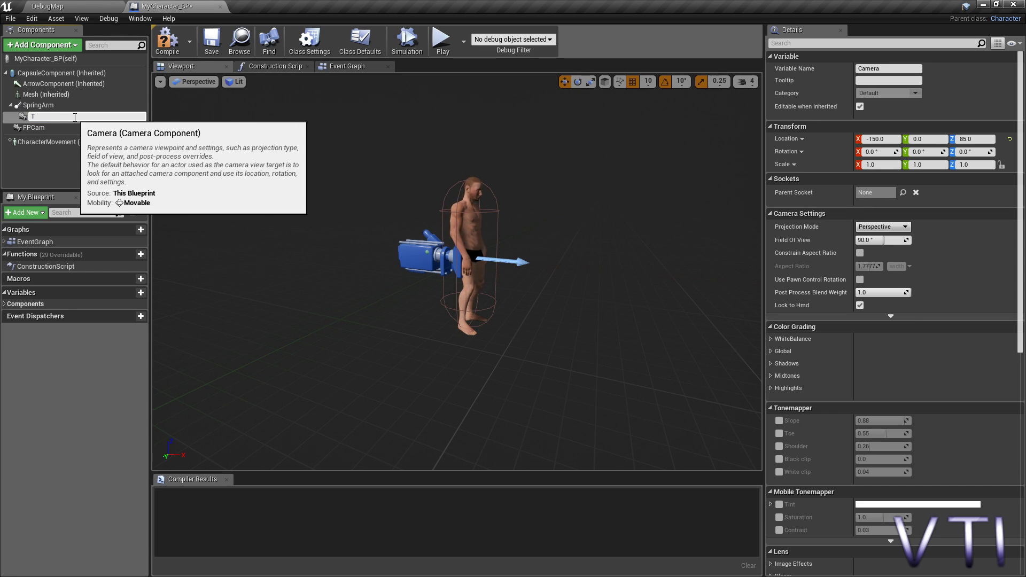
key("Return")
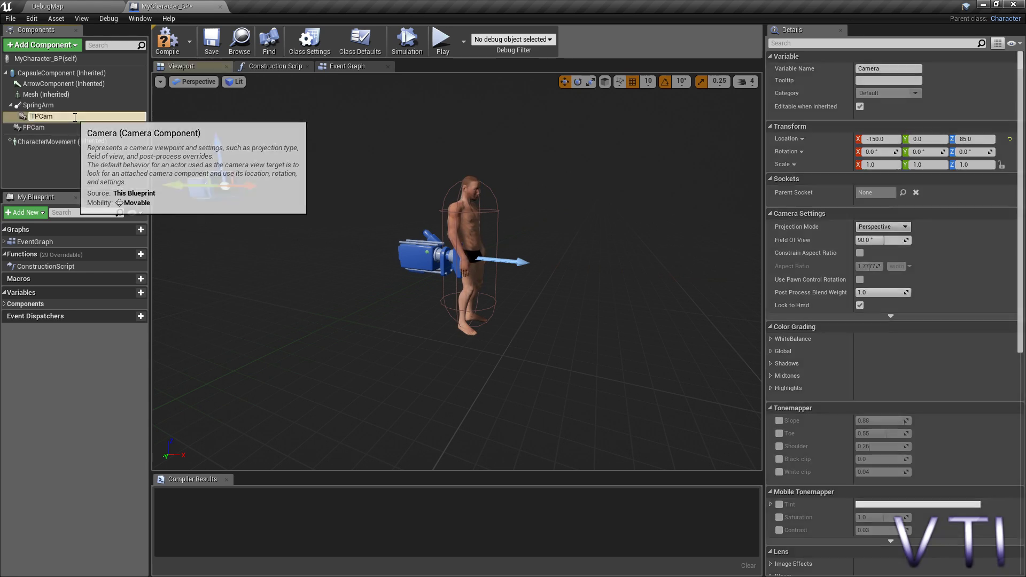
left_click_drag(40, 124, 49, 94)
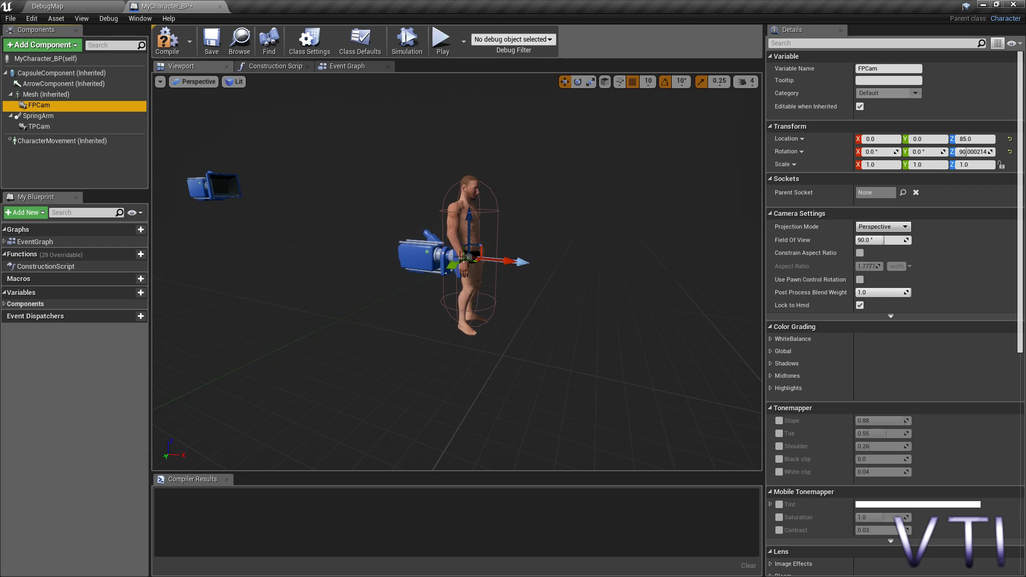
- Set FPCam's Parent Socket to the Head bone so it follows the head
left_click(884, 193)
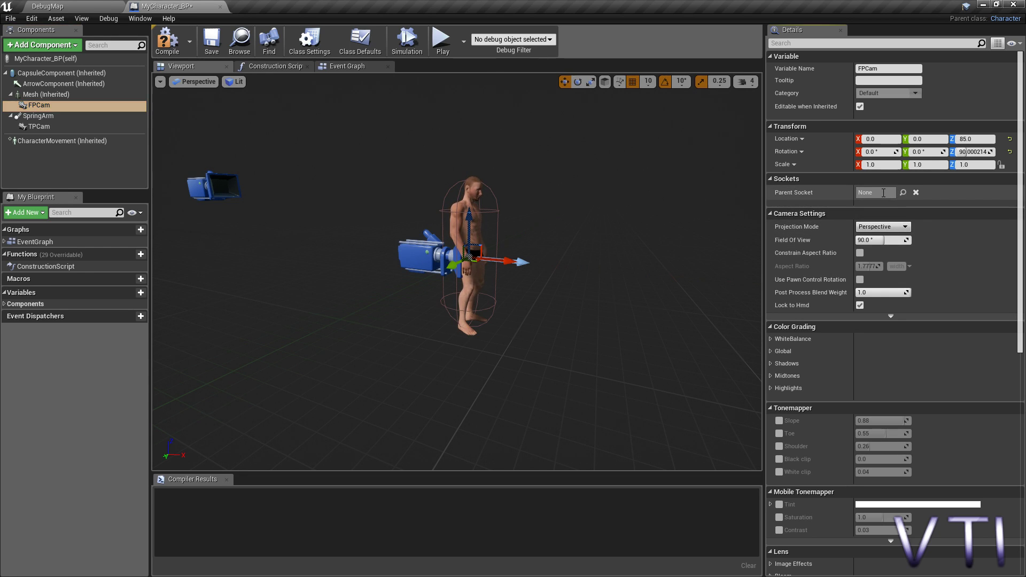
left_click(903, 192)
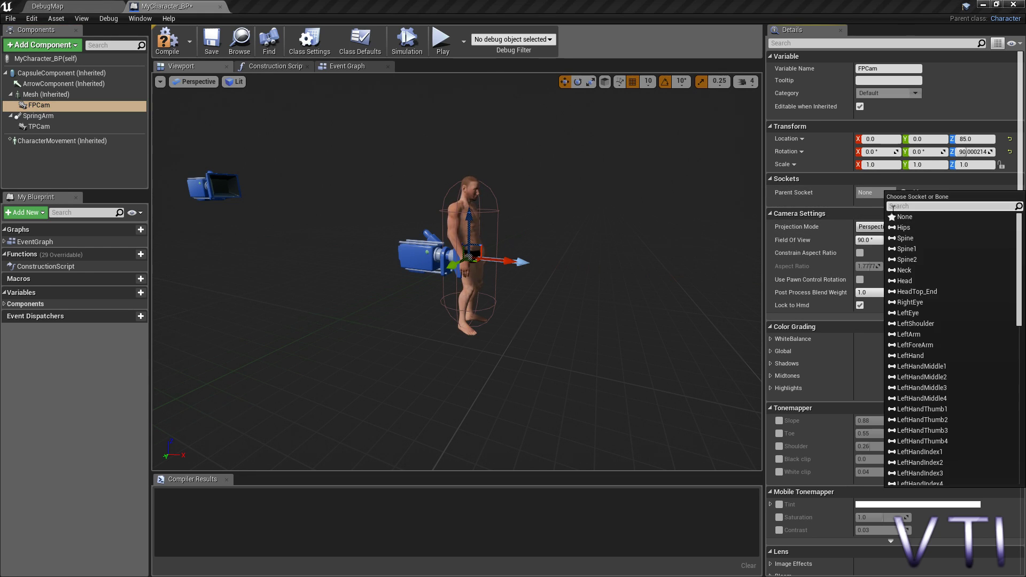
type("hed")
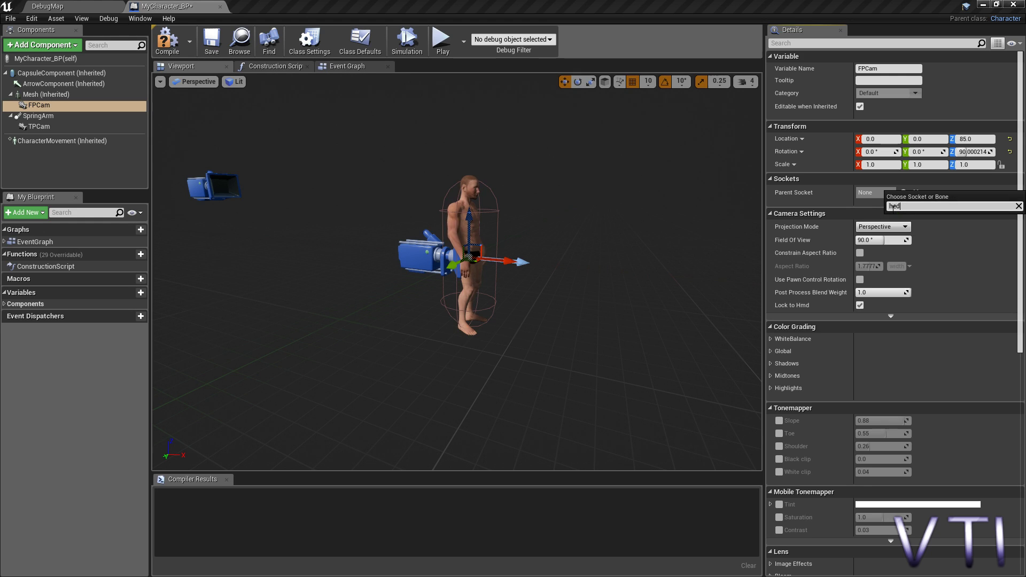
key("BackSpace")
type("ad")
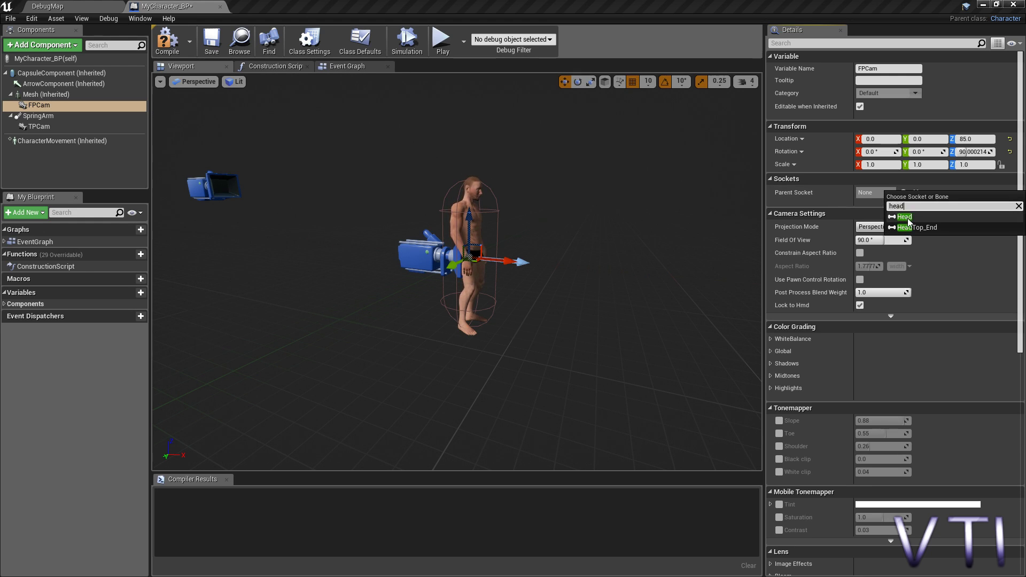
left_click(909, 223)
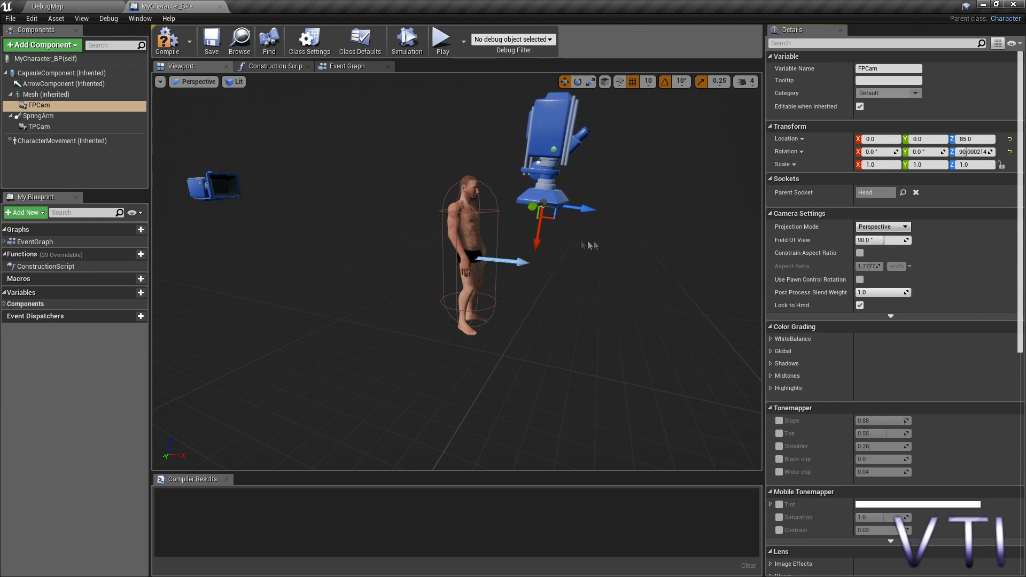
mouse_move(572, 260)
right_mouse_down()
mouse_move(551, 264)
mouse_move(567, 251)
mouse_move(550, 300)
right_mouse_up()
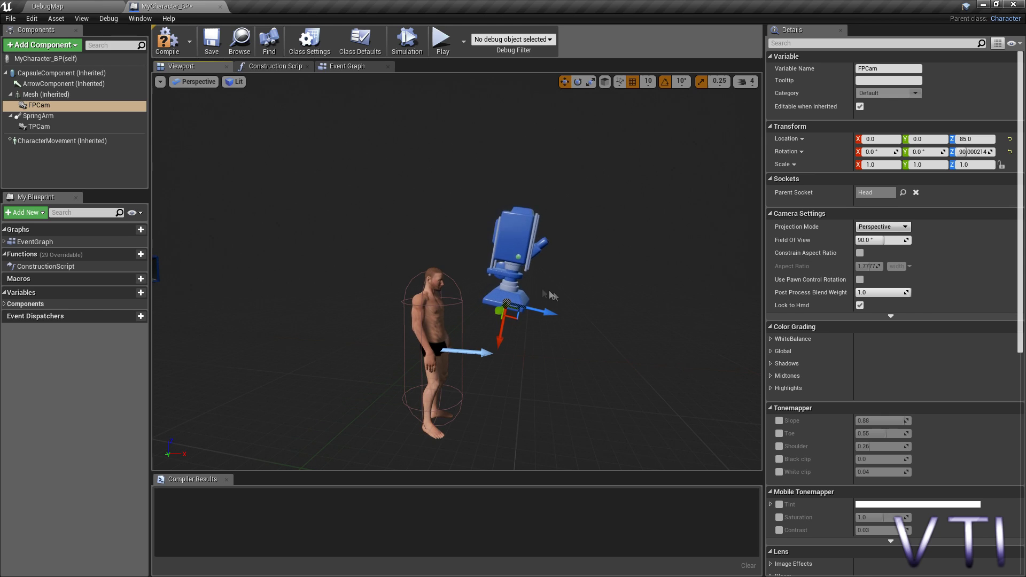
- Move and rotate FPCam onto the head facing forward (Location Z 25, Rotation Y/Z 90)
key("e")
mouse_move(556, 292)
left_mouse_down()
mouse_move(561, 279)
mouse_move(559, 307)
mouse_move(575, 321)
mouse_move(556, 310)
left_mouse_up()
key("w")
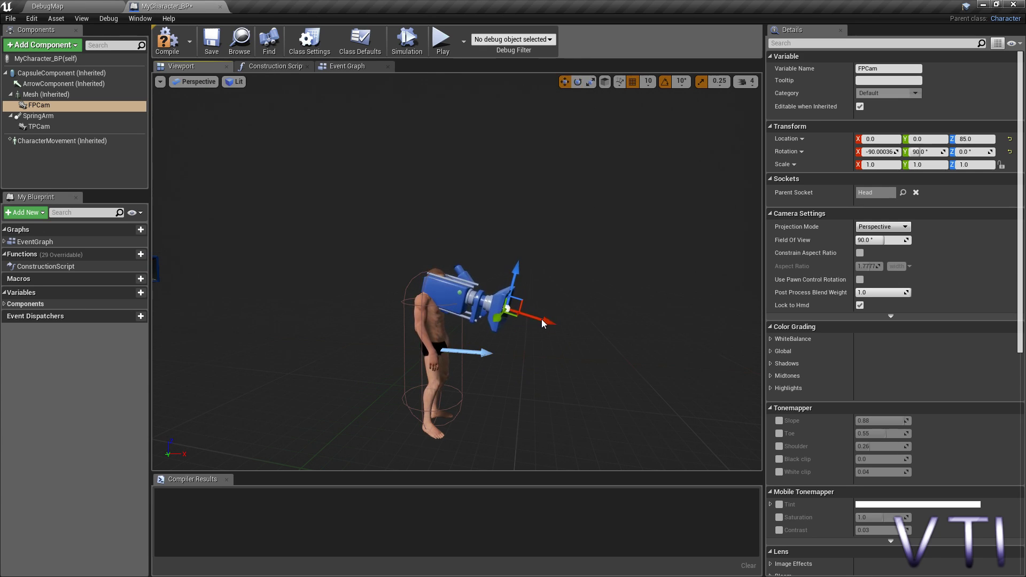
left_click_drag(545, 316, 481, 299)
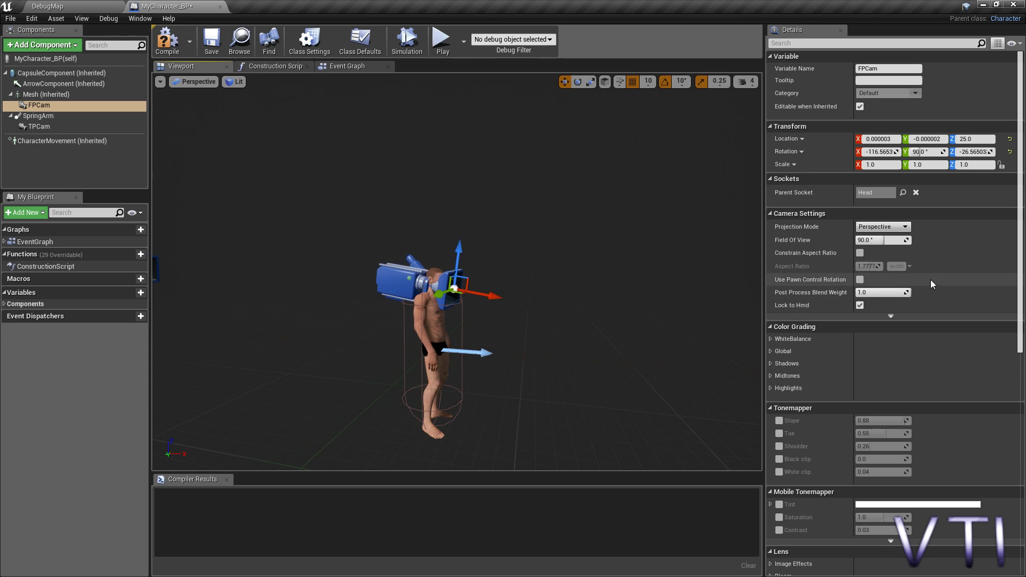
left_click_drag(553, 359, 631, 299)
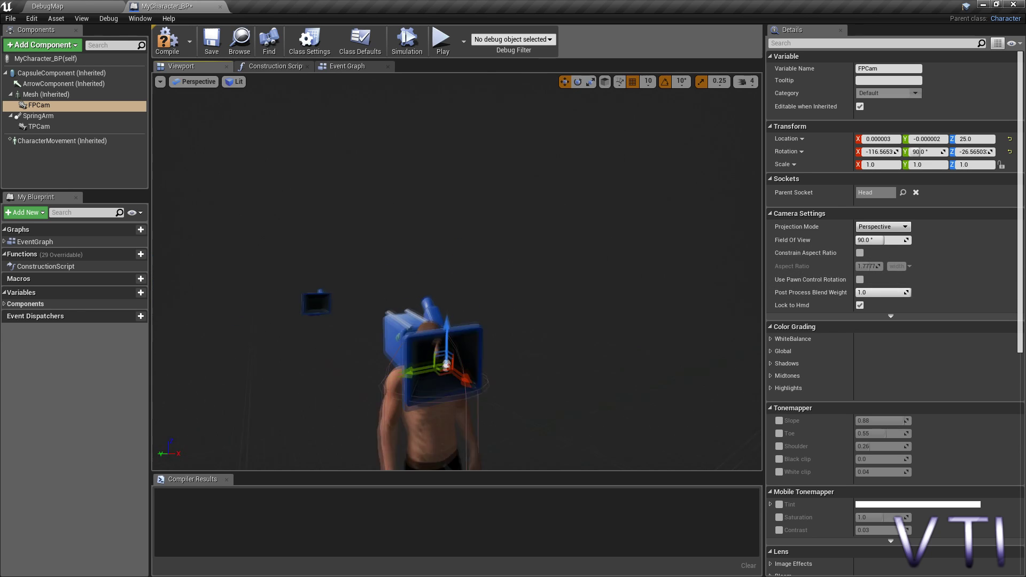
left_click_drag(879, 151, 883, 151)
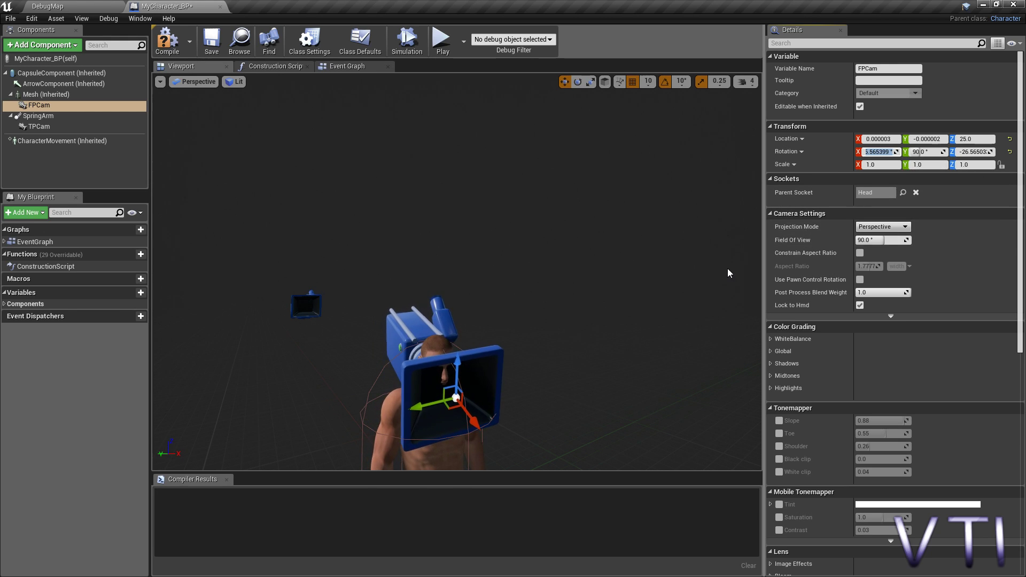
key("ctrl+z")
left_click_drag(729, 273, 537, 362)
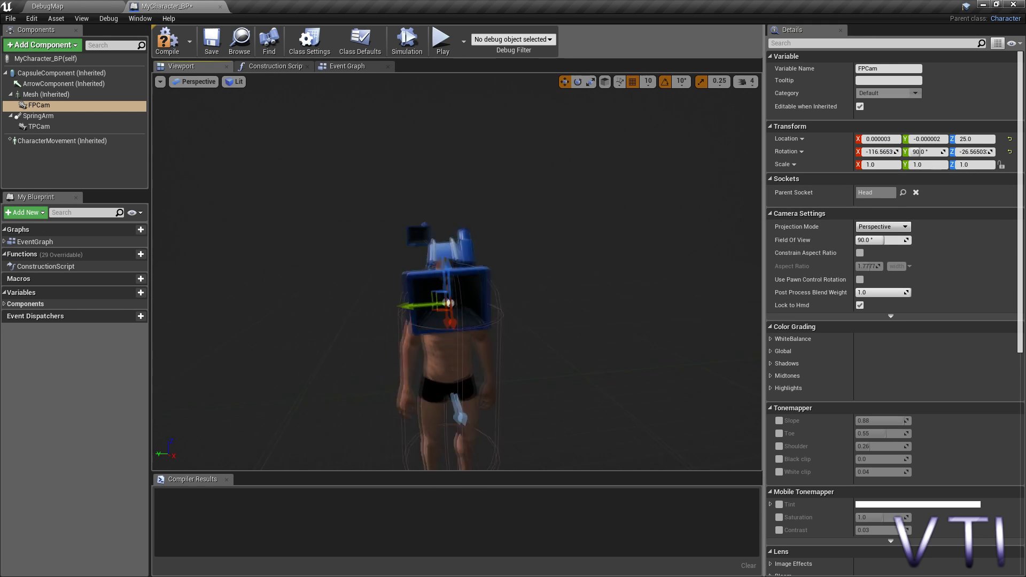
key("e")
mouse_move(481, 278)
left_mouse_down()
mouse_move(470, 283)
mouse_move(481, 251)
mouse_move(588, 267)
mouse_move(561, 356)
mouse_move(534, 353)
left_mouse_up()
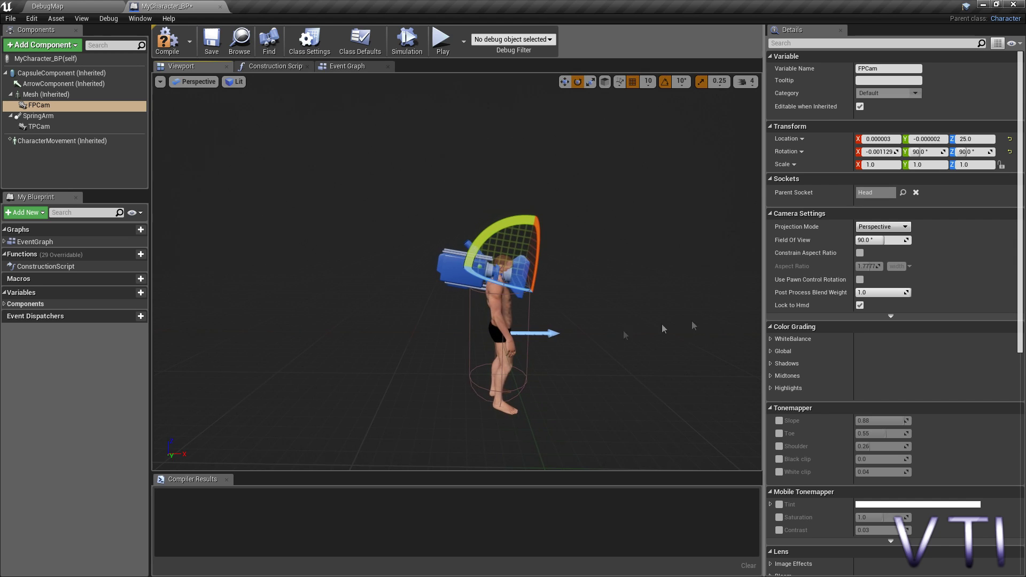
- Enable Use Pawn Control Rotation on FPCam via a 'paw' property search
left_click(805, 44)
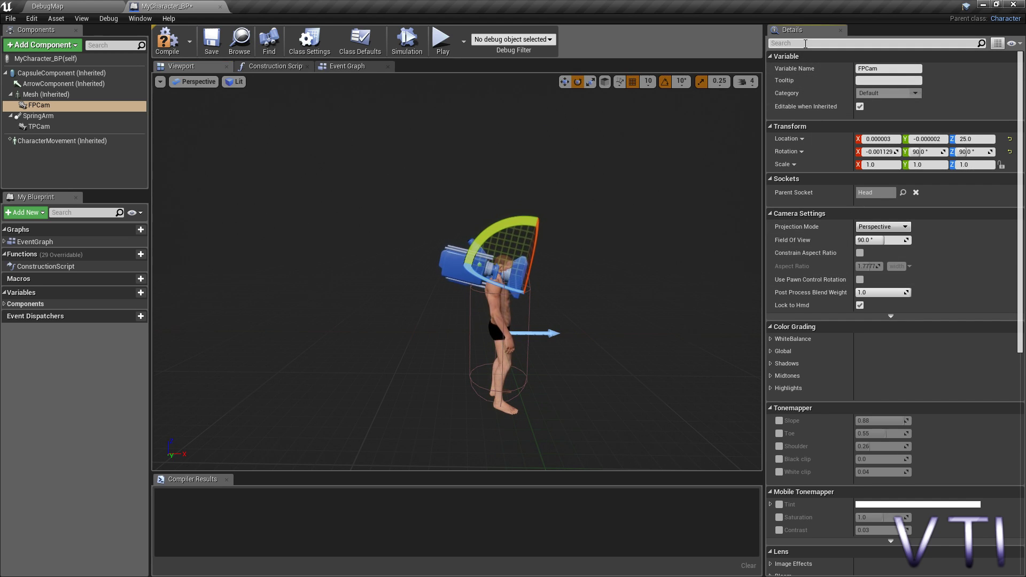
type("paw")
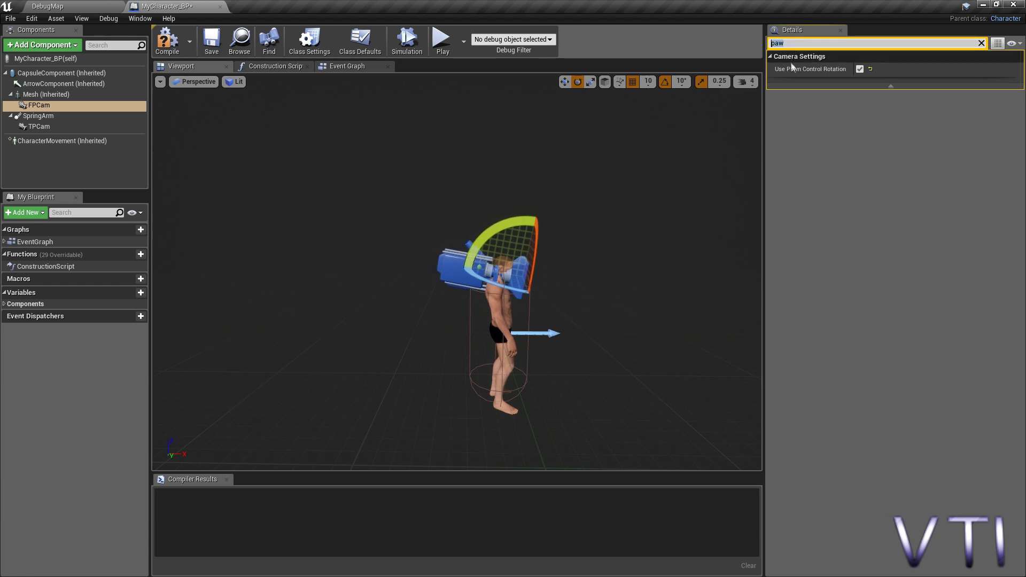
key("Escape")
scroll(536, 336, "down", 2)
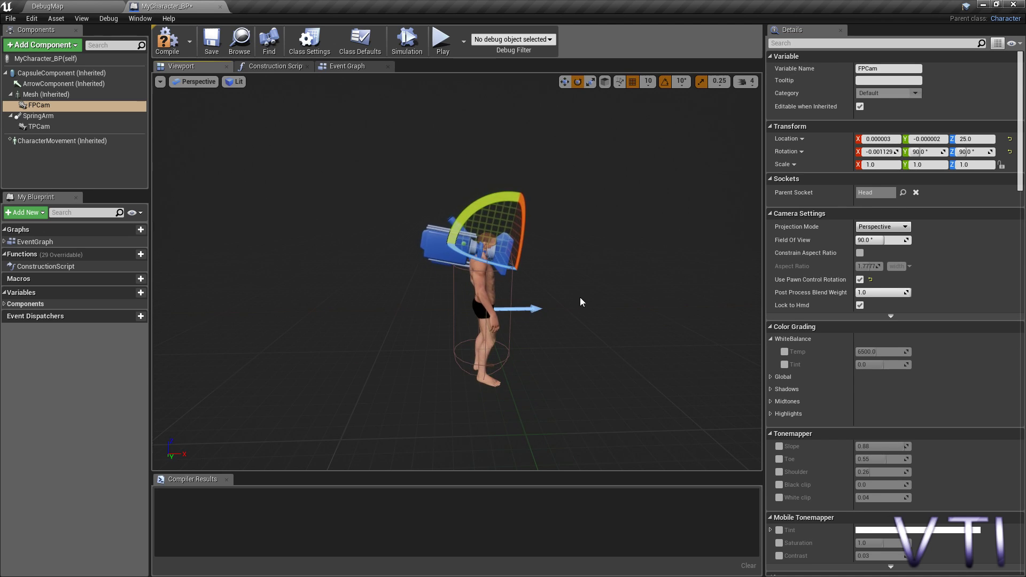
- Orbit around the character to inspect the head camera, then go to the Event Graph
left_click_drag(536, 335, 561, 337)
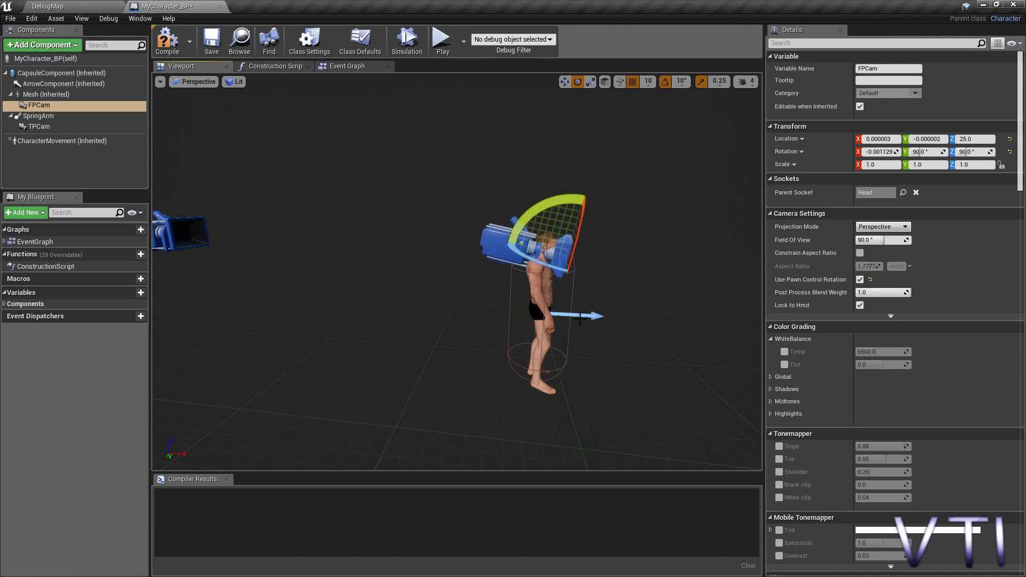
left_click_drag(577, 321, 543, 309)
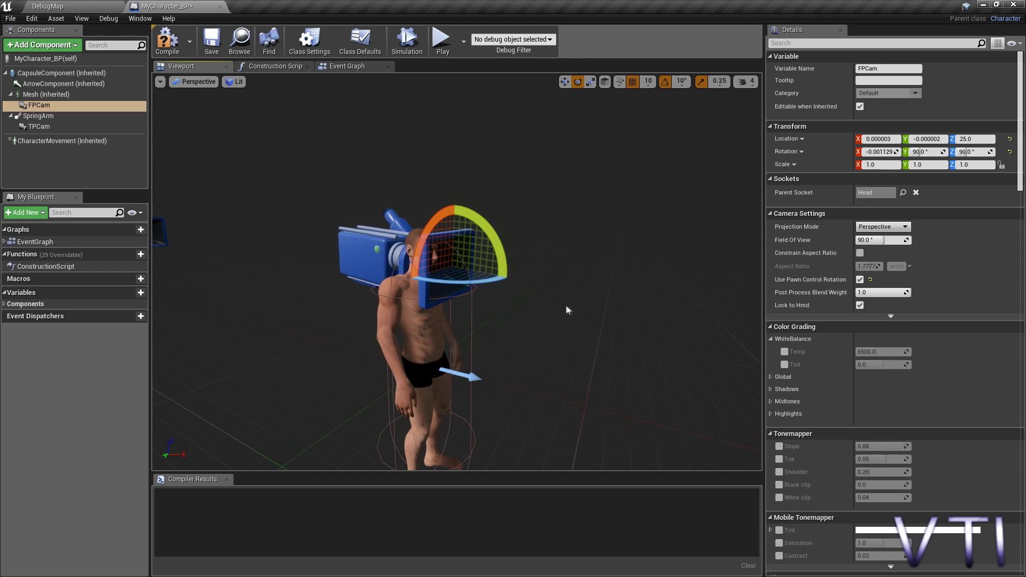
left_click_drag(454, 238, 454, 239)
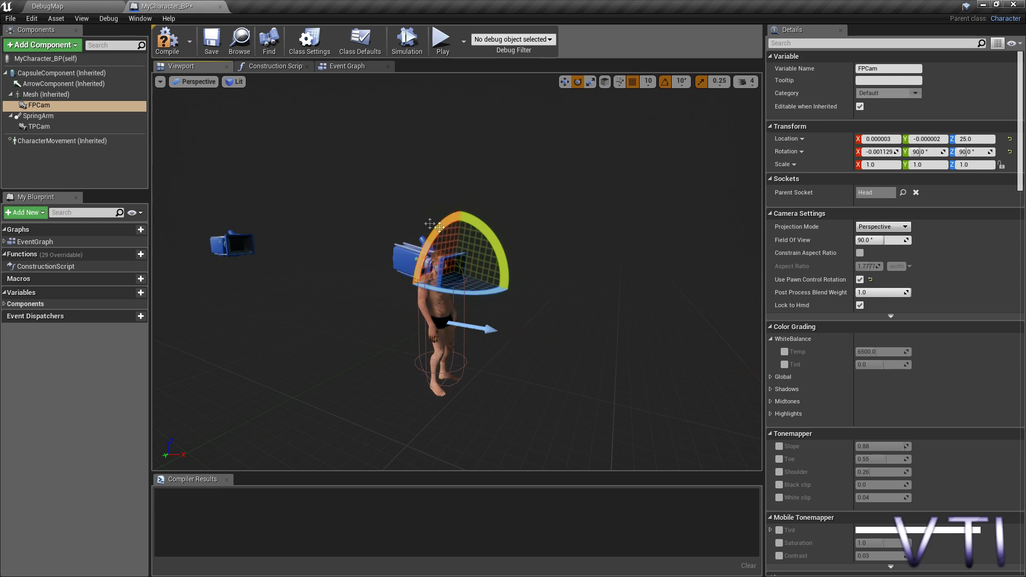
left_click_drag(454, 239, 316, 244)
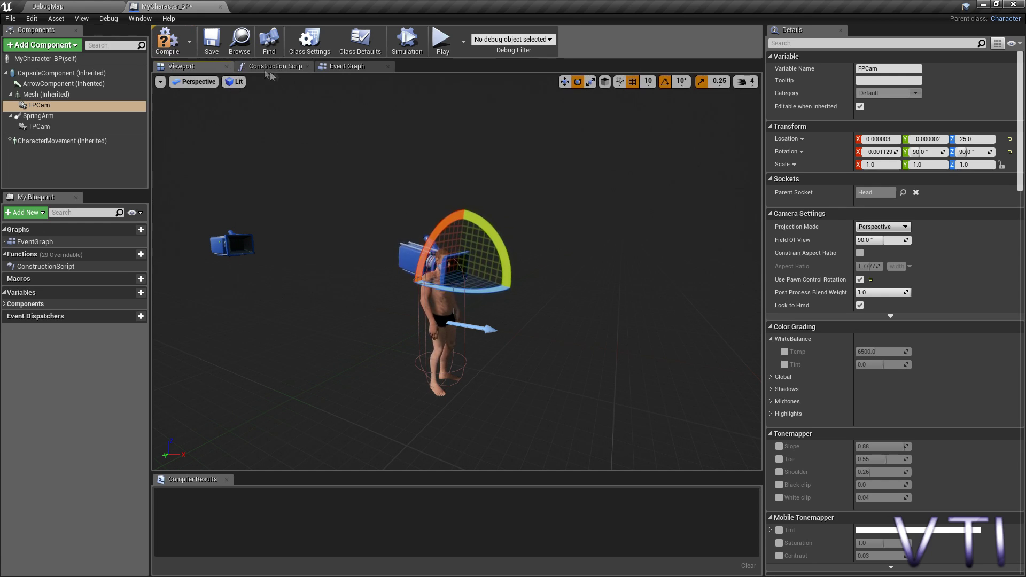
left_click(347, 66)
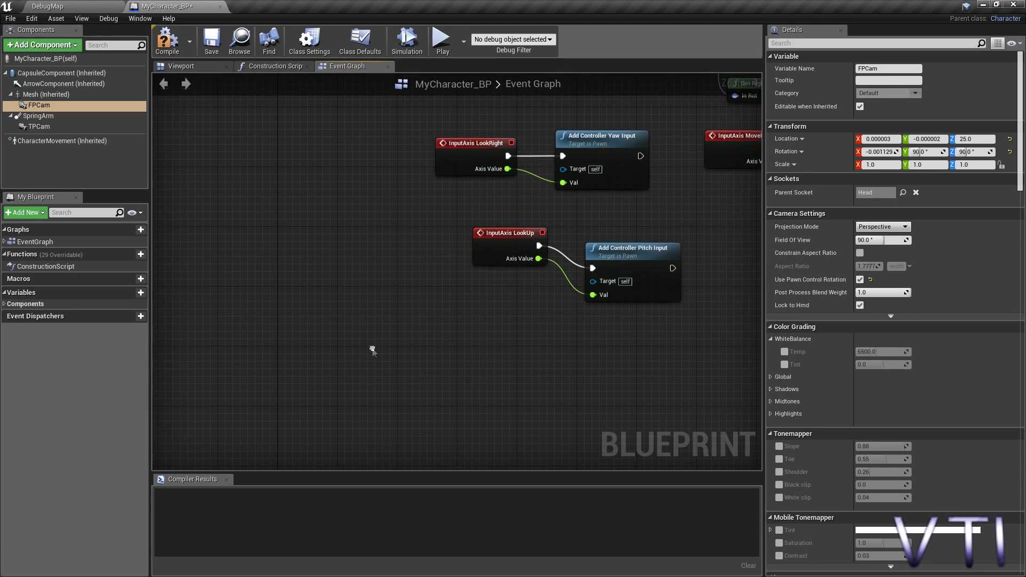
- Add an H keyboard event node to the Event Graph
right_click(409, 309)
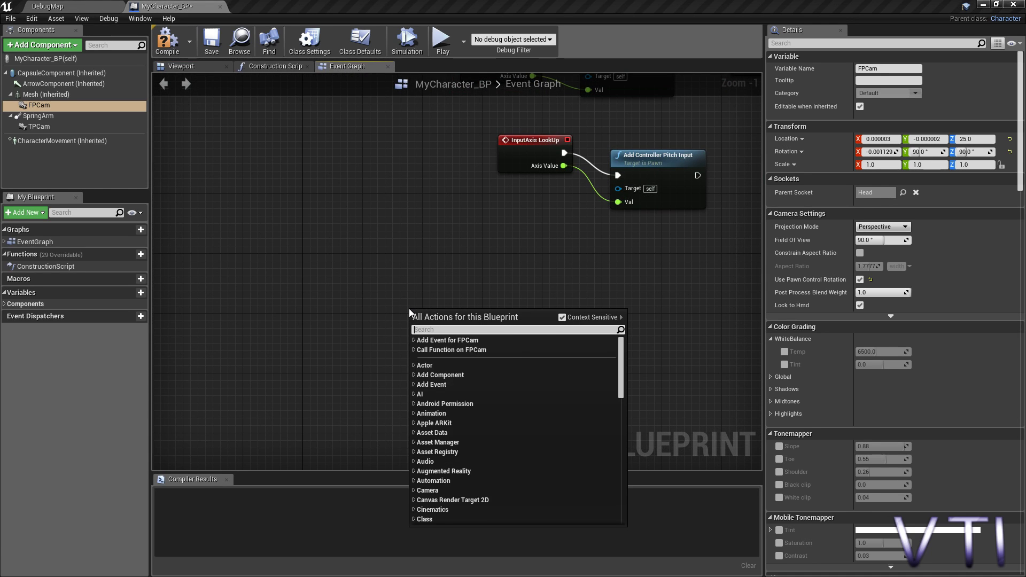
type("h")
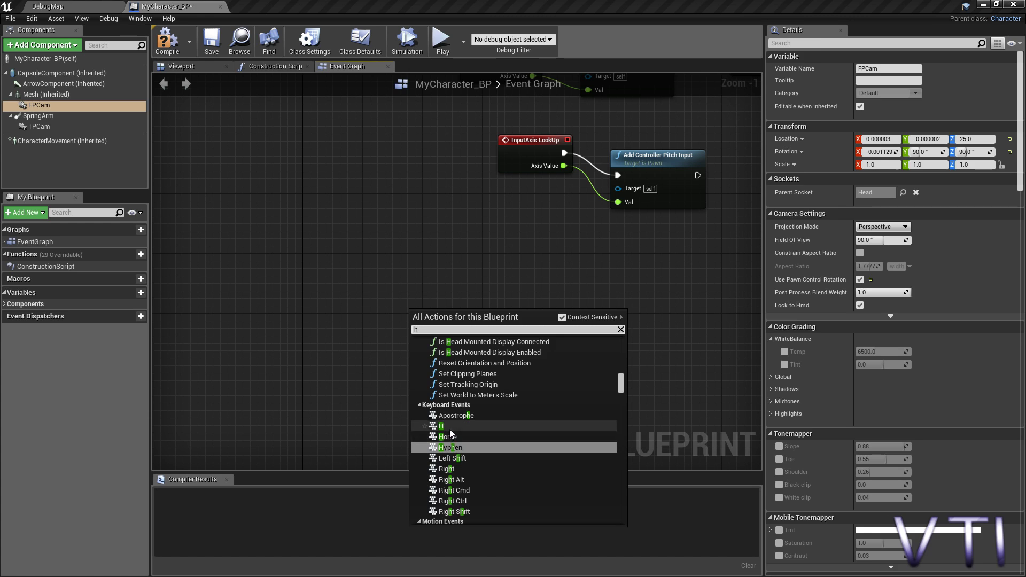
left_click(442, 426)
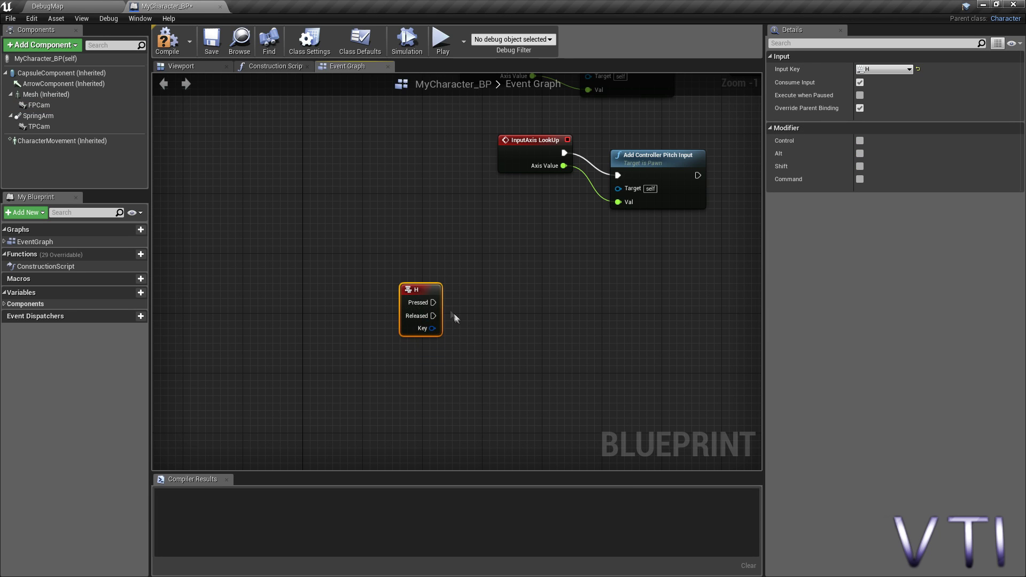
right_click_drag(465, 323, 448, 325)
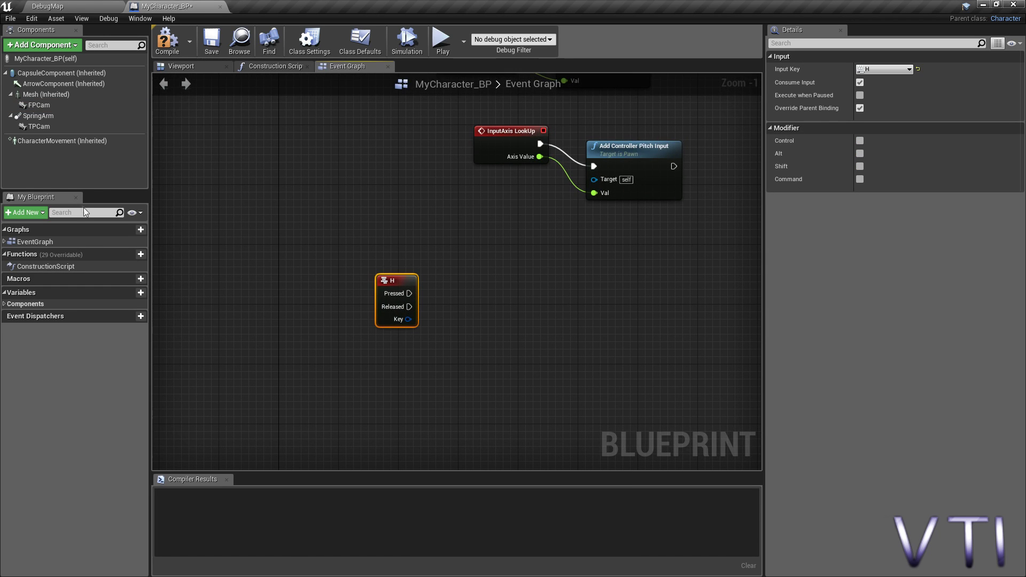
- Place FPCam and TPCam reference nodes side by side above the H event
mouse_move(42, 111)
left_mouse_down()
mouse_move(444, 268)
mouse_move(451, 257)
left_mouse_up()
mouse_move(56, 126)
left_mouse_down()
mouse_move(518, 280)
mouse_move(534, 245)
left_mouse_up()
left_click_drag(463, 261, 441, 253)
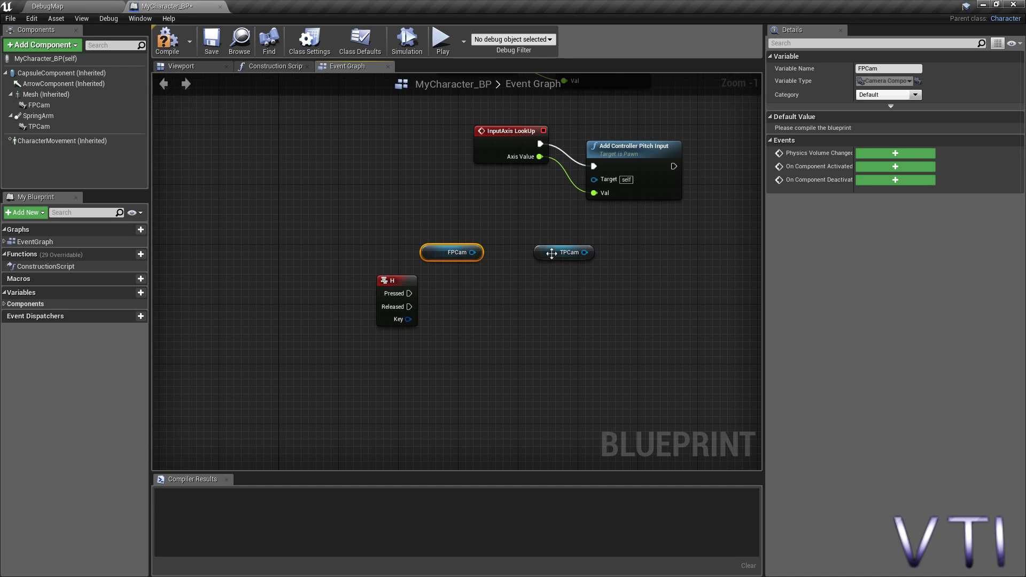
left_click_drag(548, 251, 533, 243)
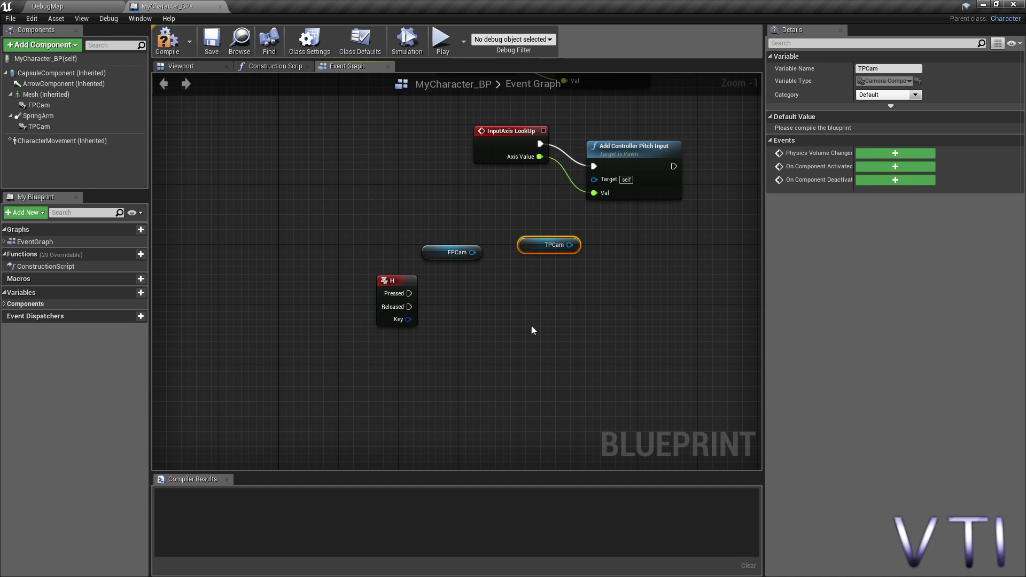
- Add a Set Active node wired to the FPCam reference
left_click_drag(472, 253, 502, 282)
type("set ac")
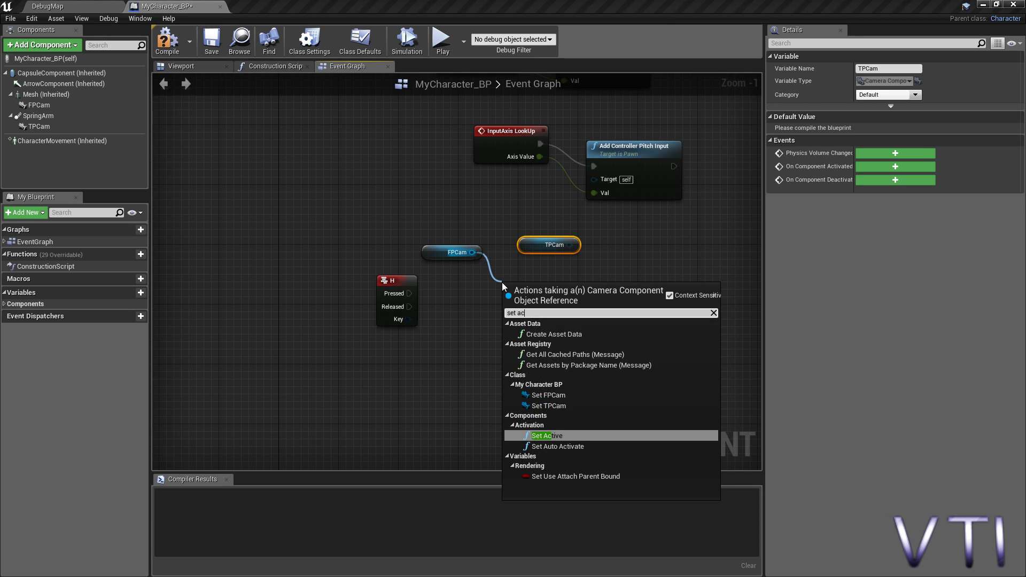
type("tive")
left_click(554, 344)
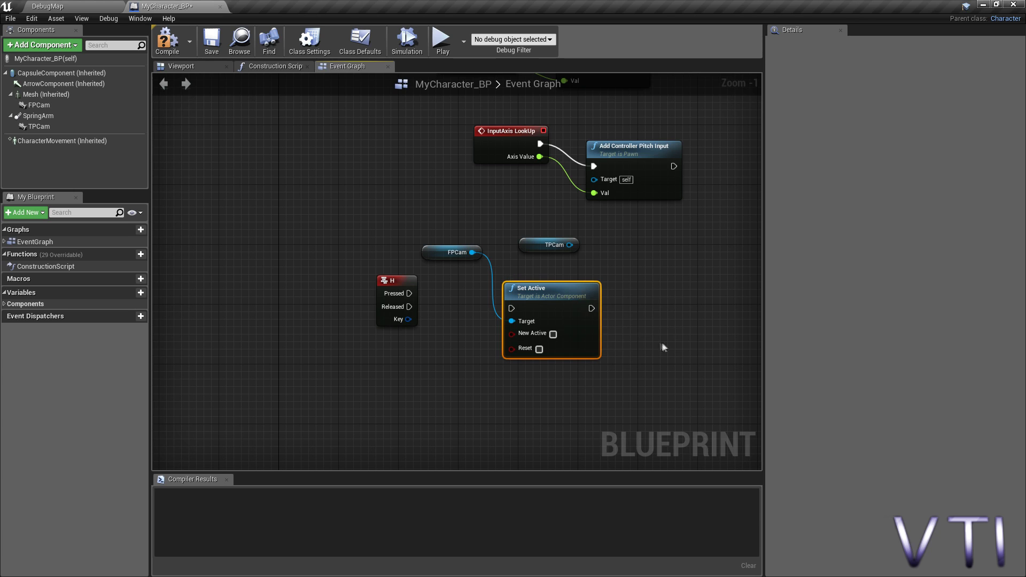
- Duplicate Set Active and wire TPCam into the second node's Target
right_click_drag(658, 347, 613, 319)
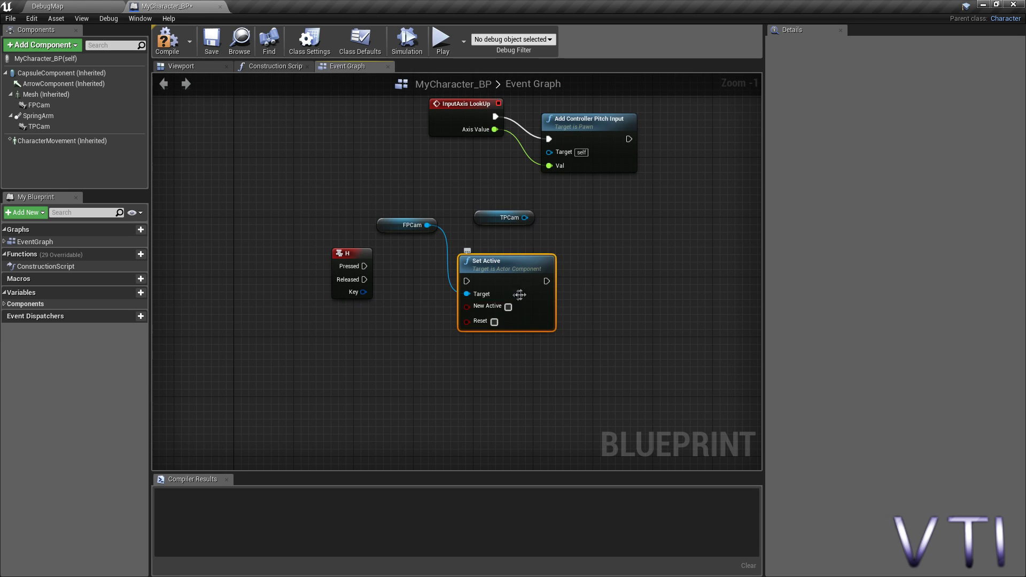
right_click_drag(604, 334, 580, 338)
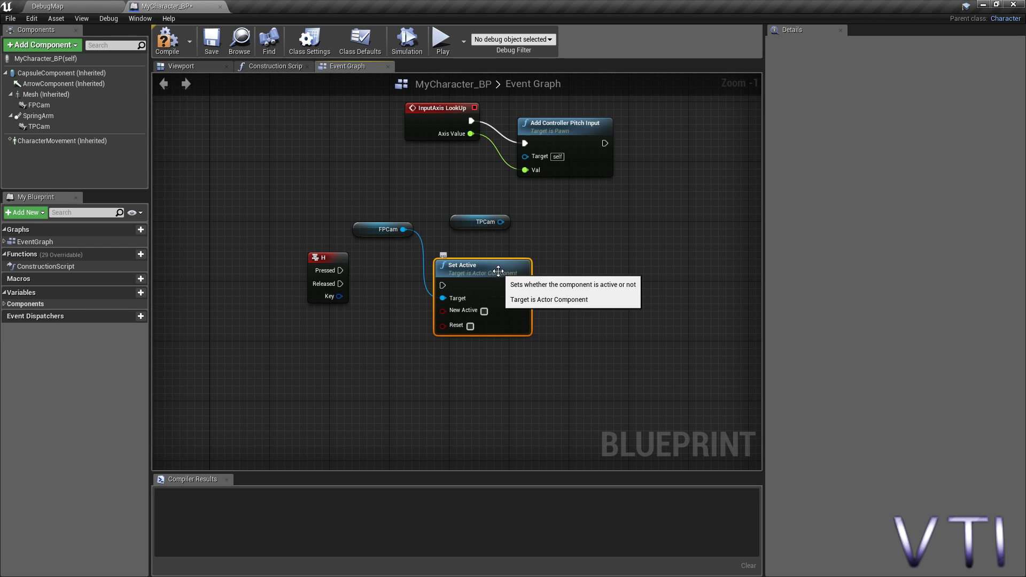
key("ctrl+w")
left_click_drag(514, 270, 584, 228)
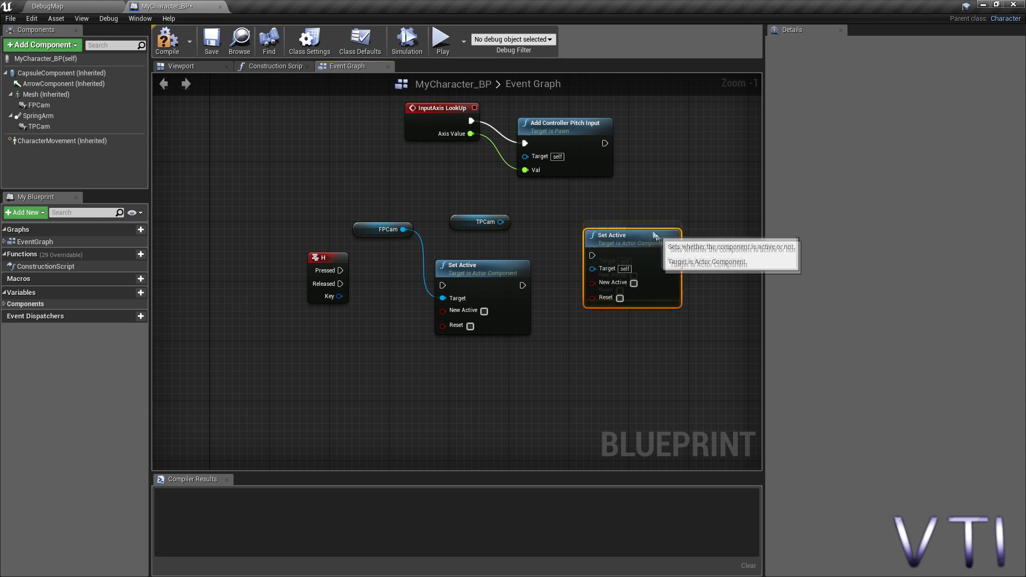
left_click_drag(501, 222, 503, 225)
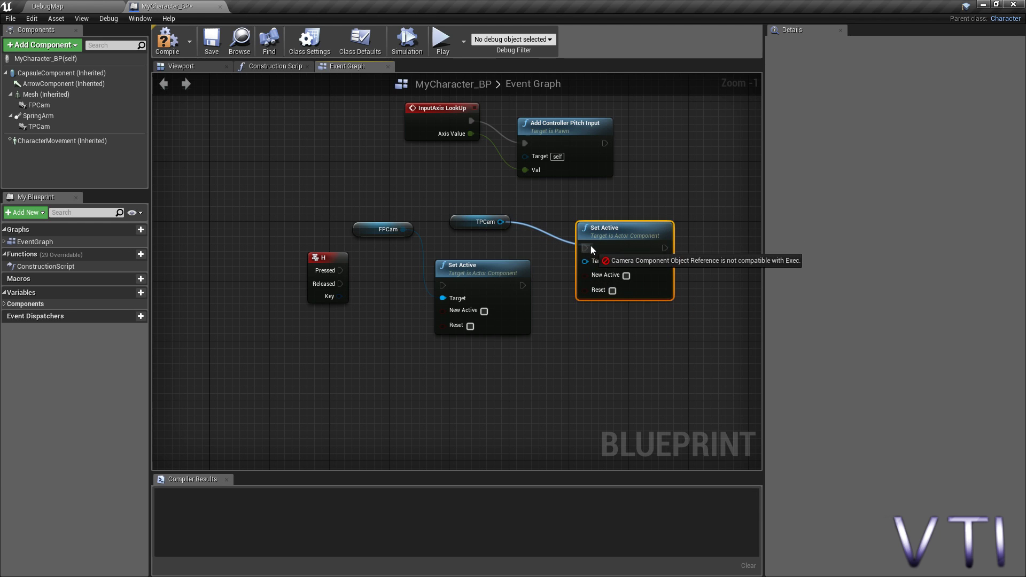
left_click_drag(590, 244, 521, 241)
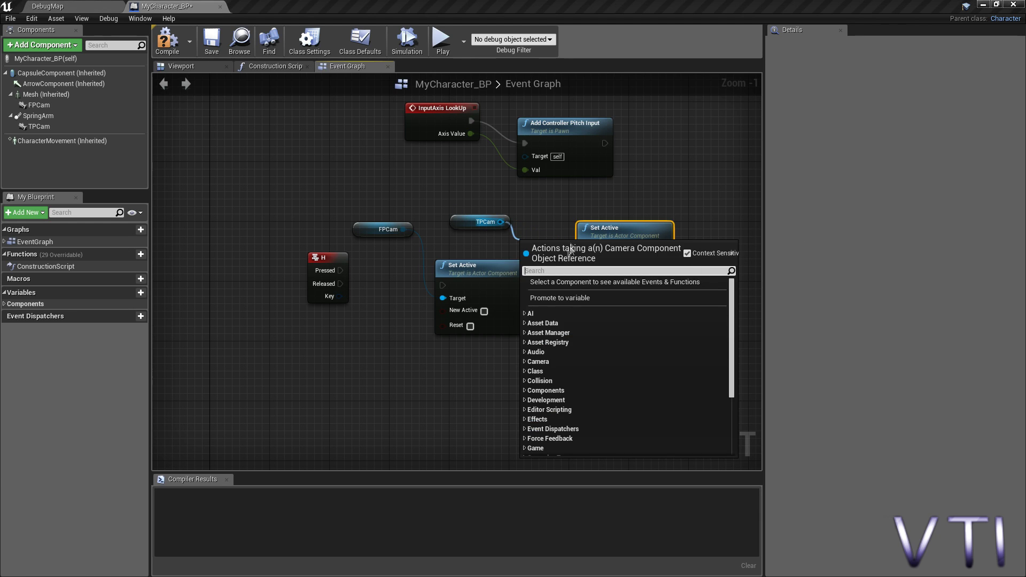
key("Escape")
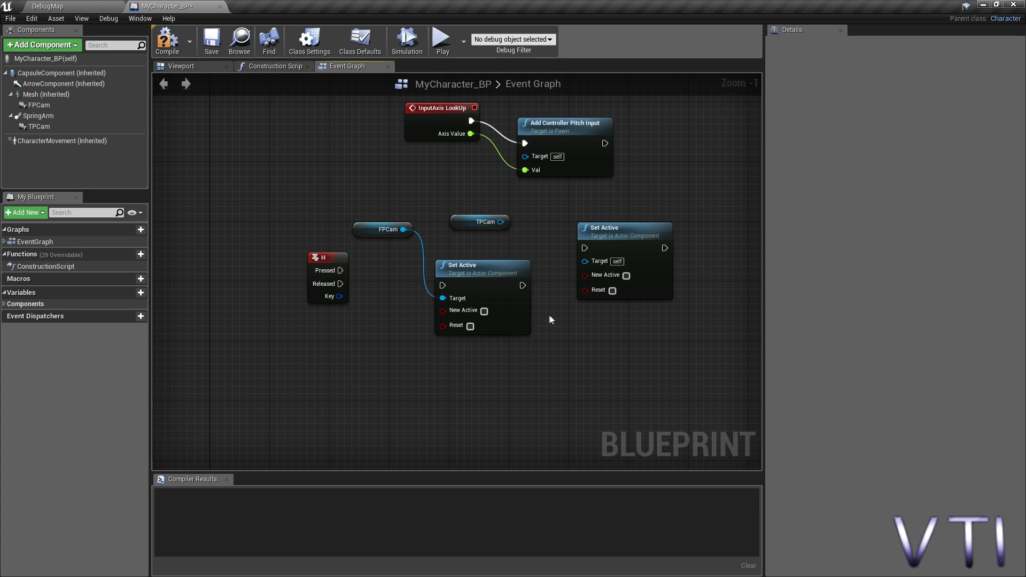
mouse_move(500, 222)
left_mouse_down()
mouse_move(567, 263)
mouse_move(599, 263)
left_mouse_up()
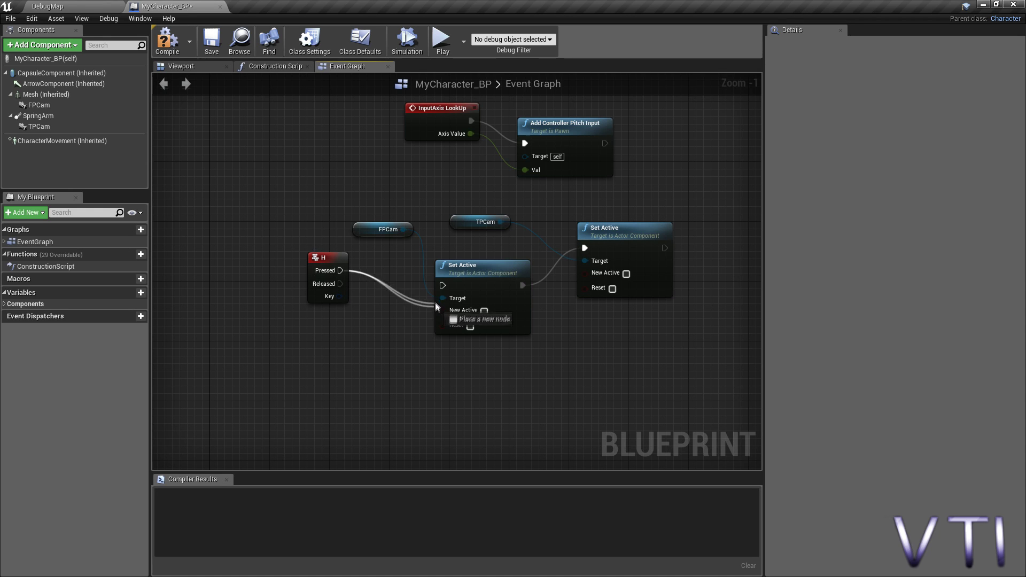
- Wire H Pressed to FPCam's Set Active, tick its New Active, and tick TPCam's Reset
left_click_drag(445, 286, 445, 288)
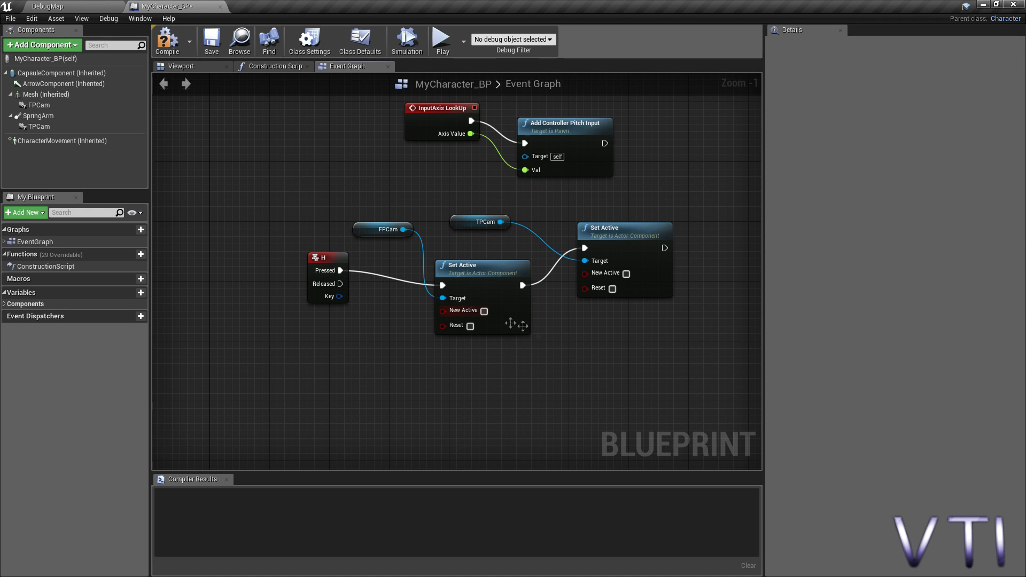
left_click(484, 311)
left_click(612, 288)
- Copy the camera getters and Set Active chain and paste it below the original
right_click_drag(446, 358, 442, 357)
mouse_move(399, 357)
left_mouse_down()
mouse_move(612, 260)
mouse_move(620, 220)
left_mouse_up()
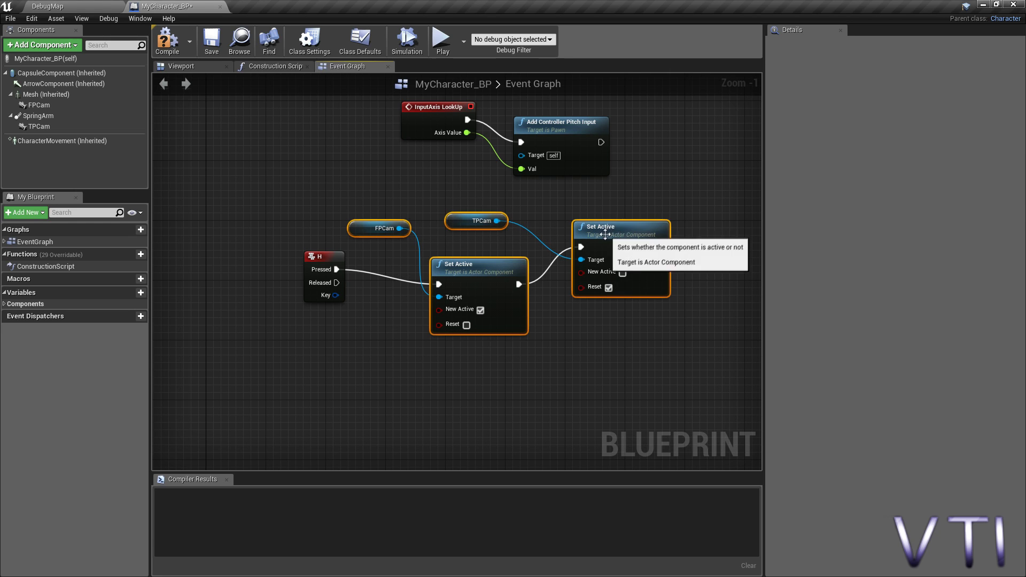
key("ctrl+c")
key("ctrl+v")
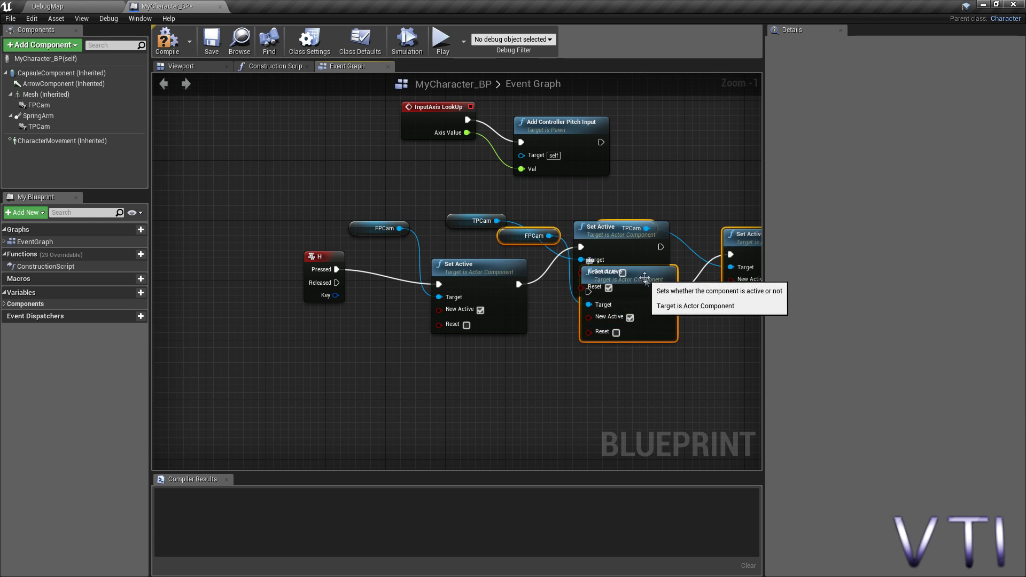
left_click_drag(621, 309, 556, 388)
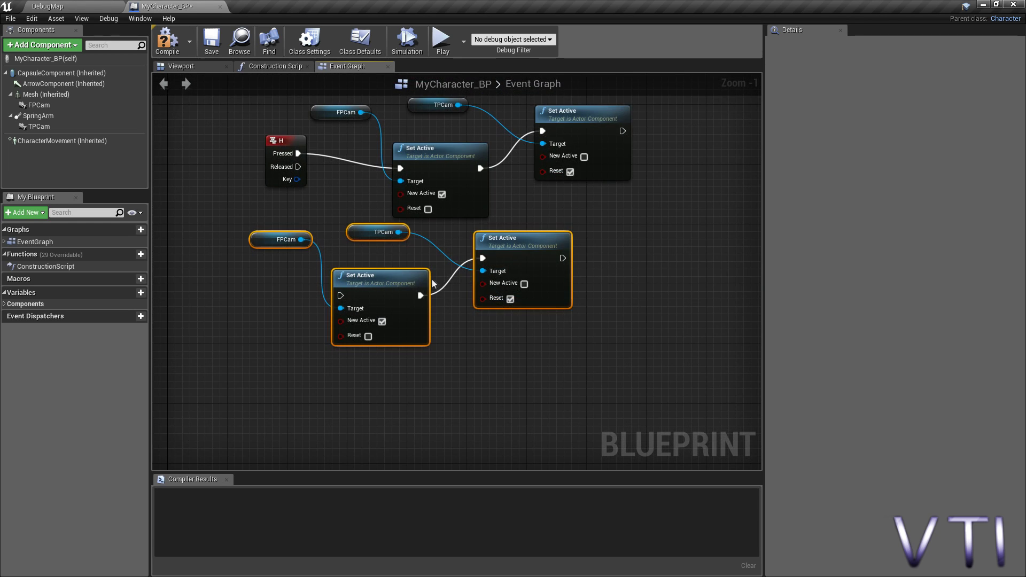
left_click_drag(393, 281, 451, 297)
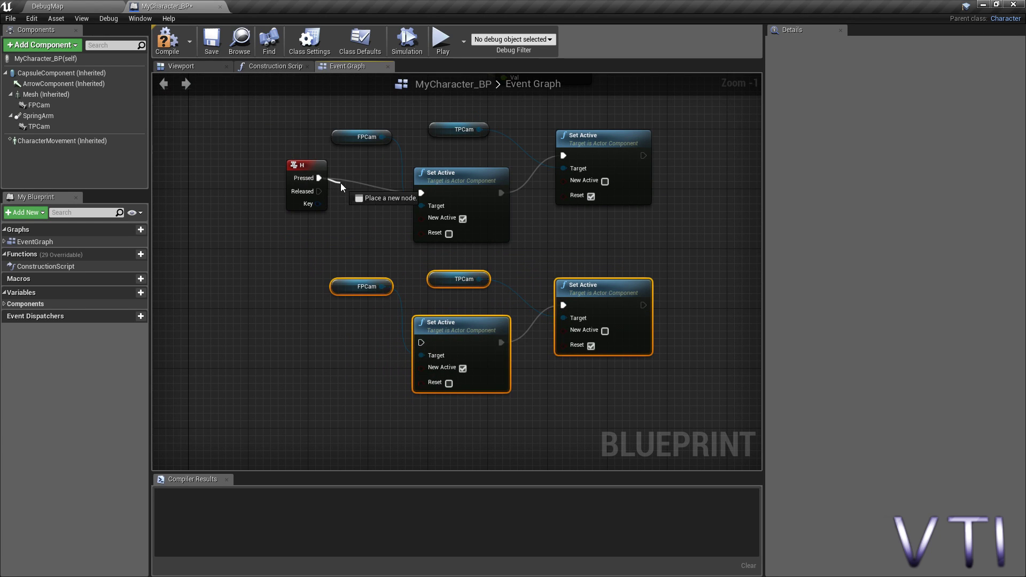
- Insert a FlipFlop after H Pressed, feeding the two camera chains
left_click_drag(319, 178, 341, 183)
type("flip")
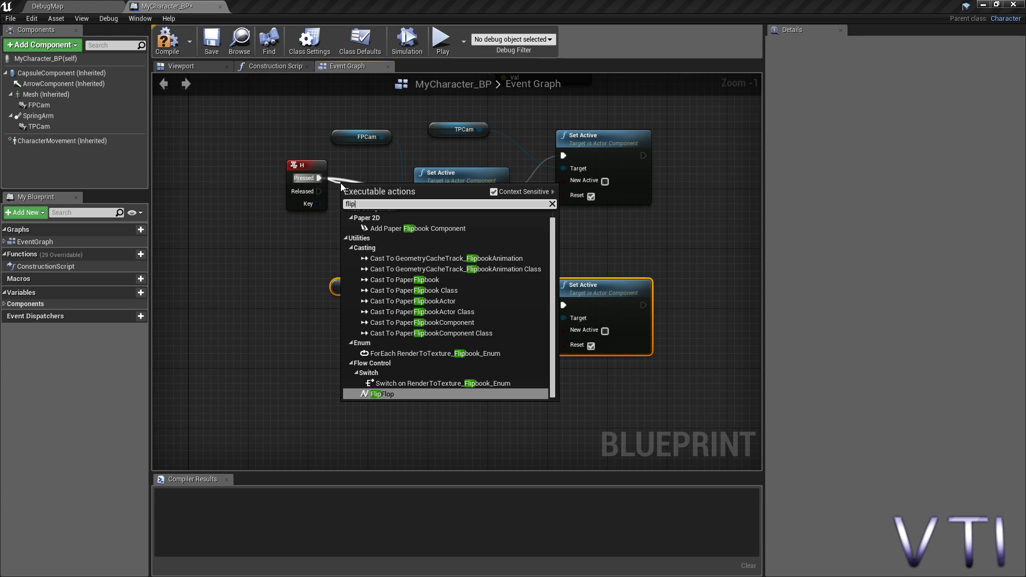
type(" flop")
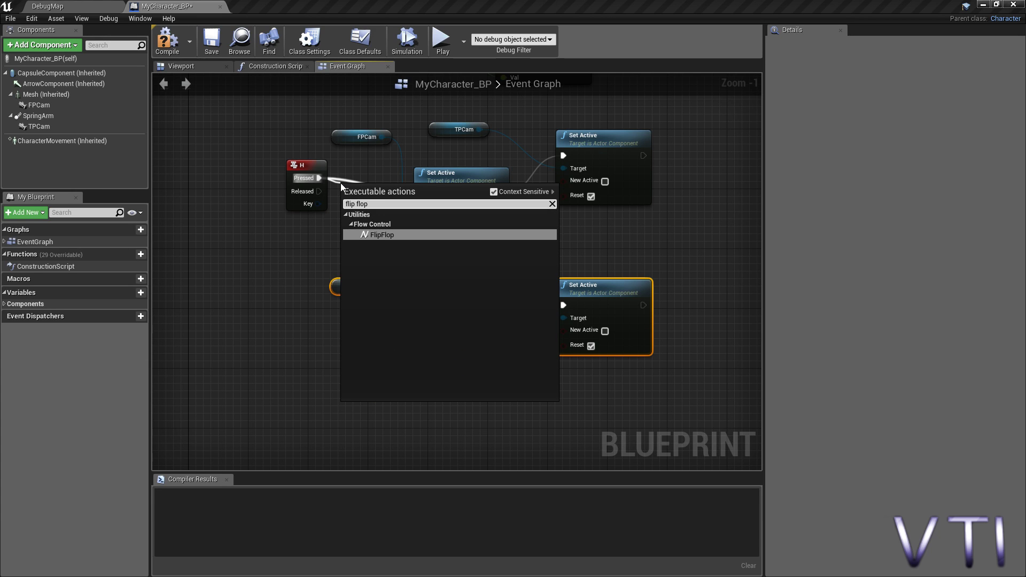
left_click(377, 236)
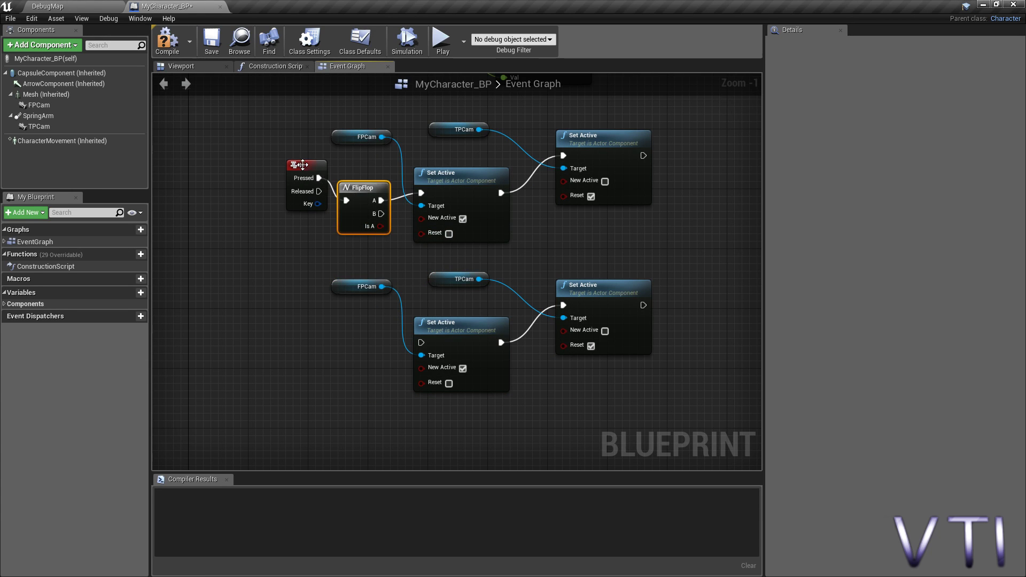
left_click_drag(303, 165, 212, 172)
mouse_move(364, 193)
left_mouse_down()
mouse_move(303, 188)
mouse_move(421, 345)
left_mouse_up()
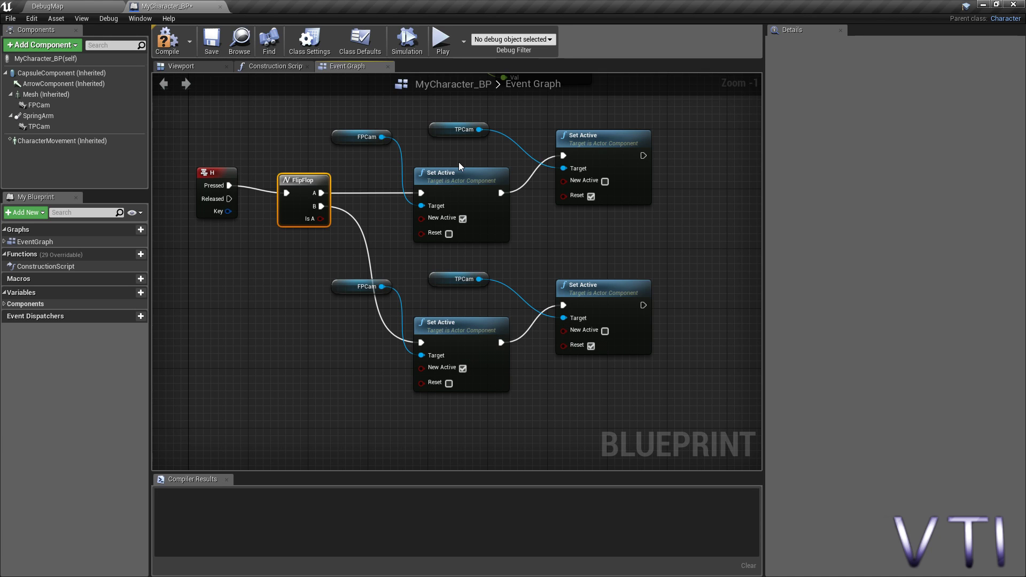
- In the lower chain, set FPCam to Reset without New Active and TPCam to New Active without Reset
left_click(449, 383)
left_click(463, 368)
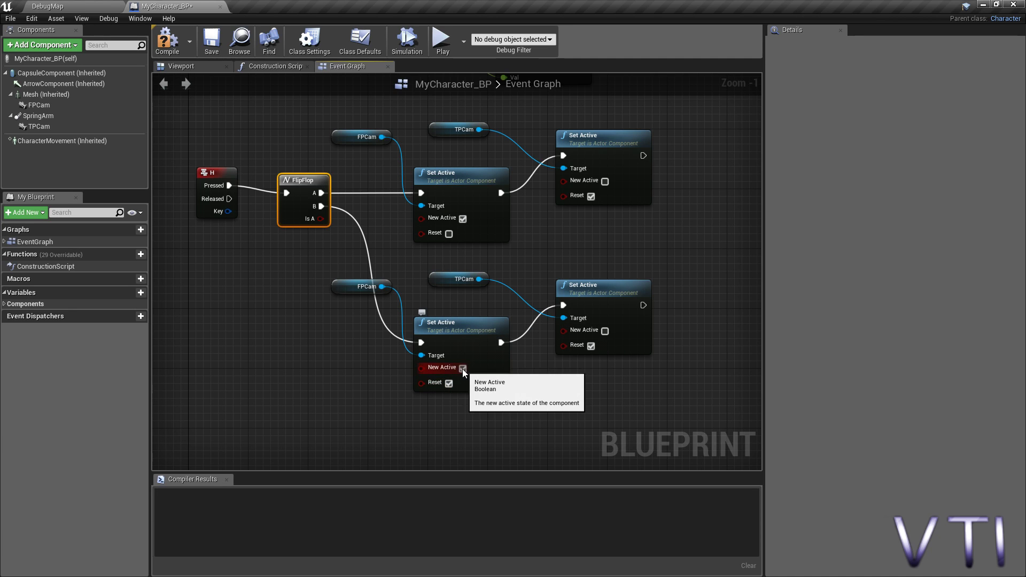
left_click(605, 331)
left_click(591, 346)
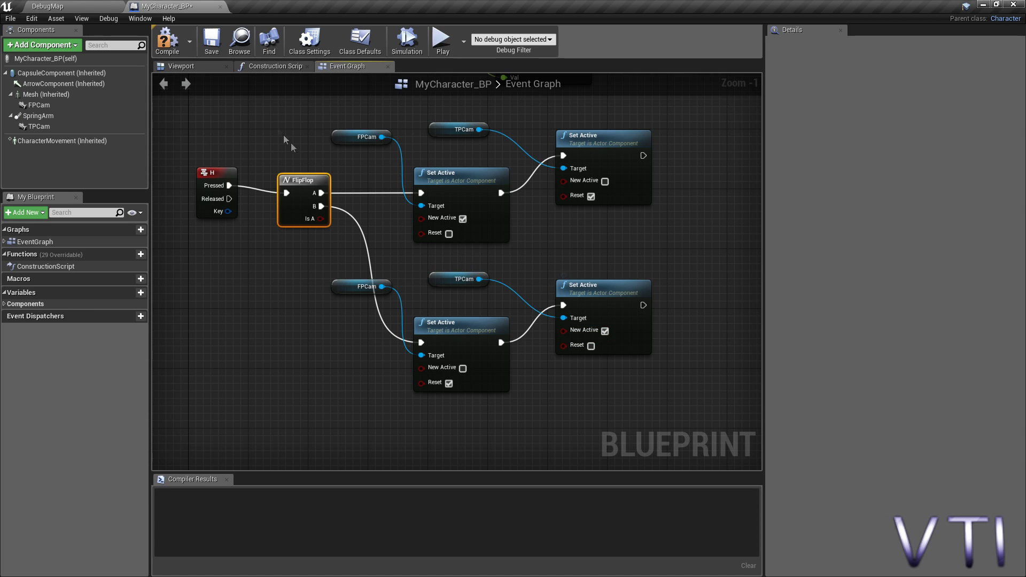
- Compile and save MyCharacter_BP, then return to the DebugMap level
left_click(168, 40)
left_click(211, 42)
left_click(74, 6)
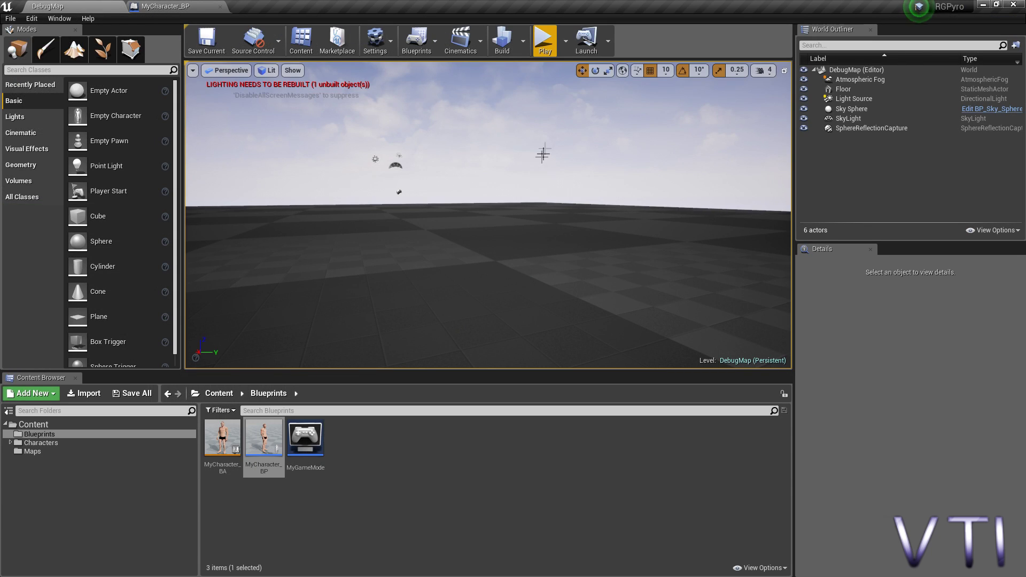
- Play in DebugMap, toggling between first- and third-person cameras while walking, then stop with Esc
left_click(540, 48)
key("w")
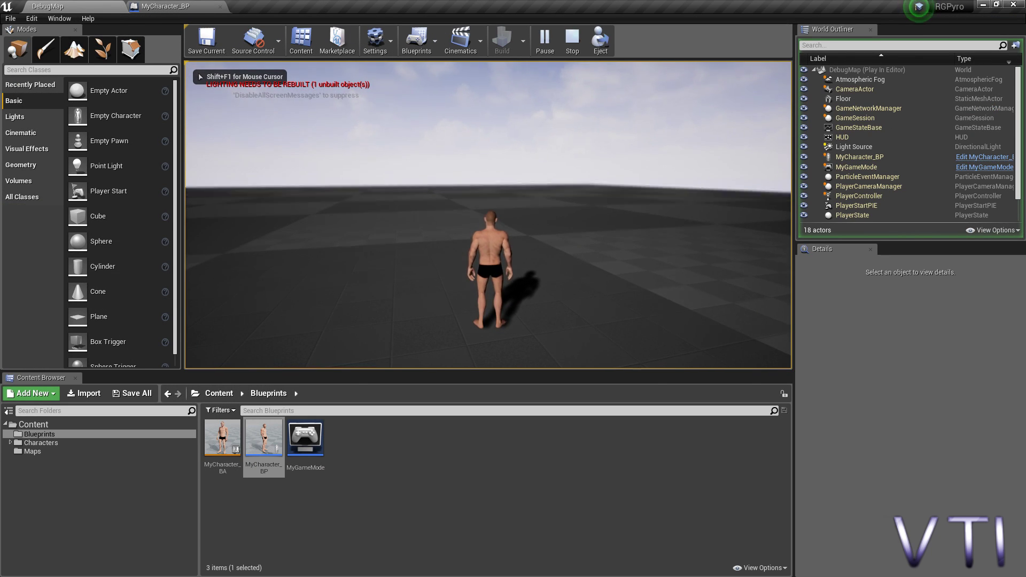
key("s")
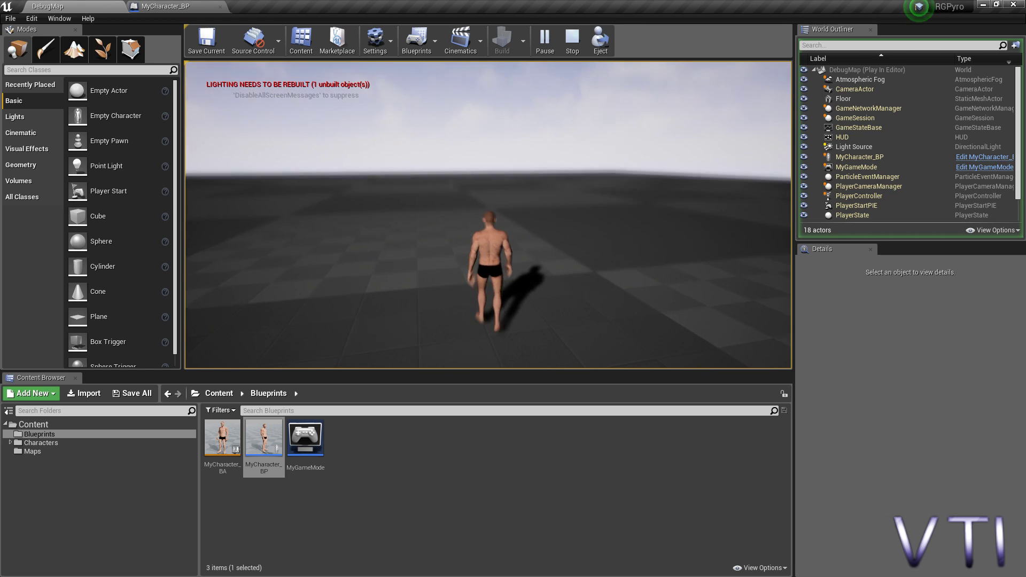
key("w")
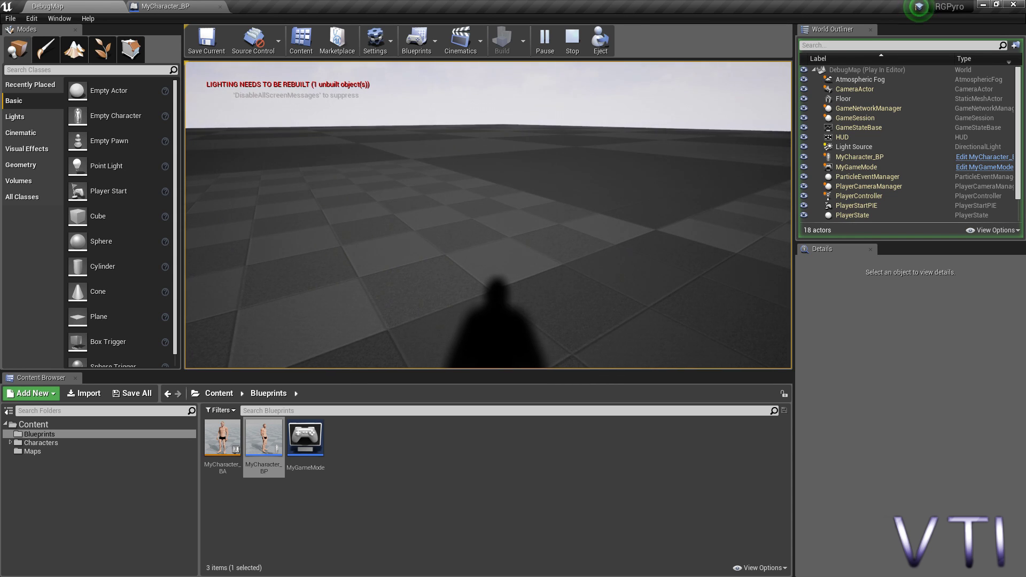
key("Escape")
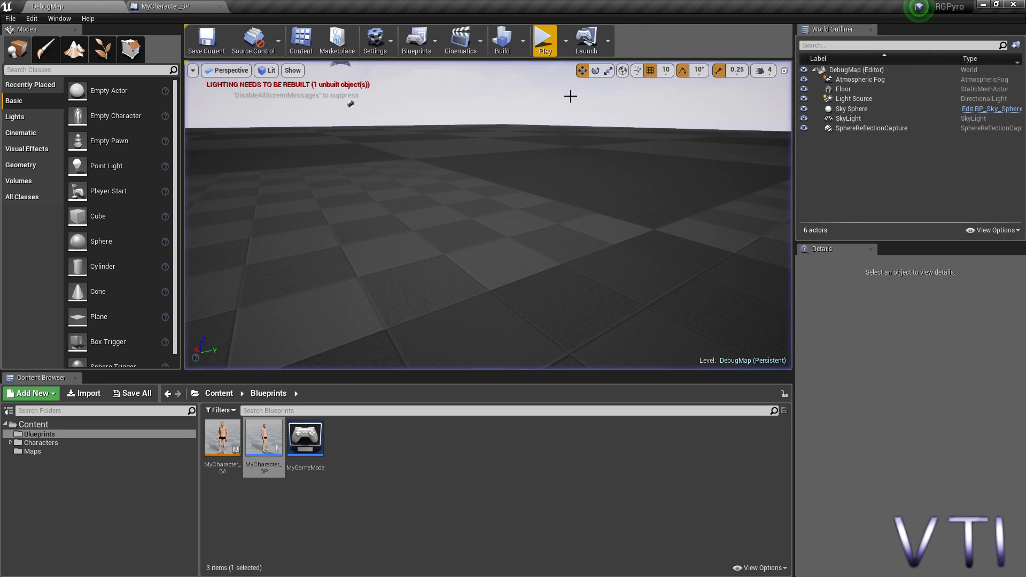